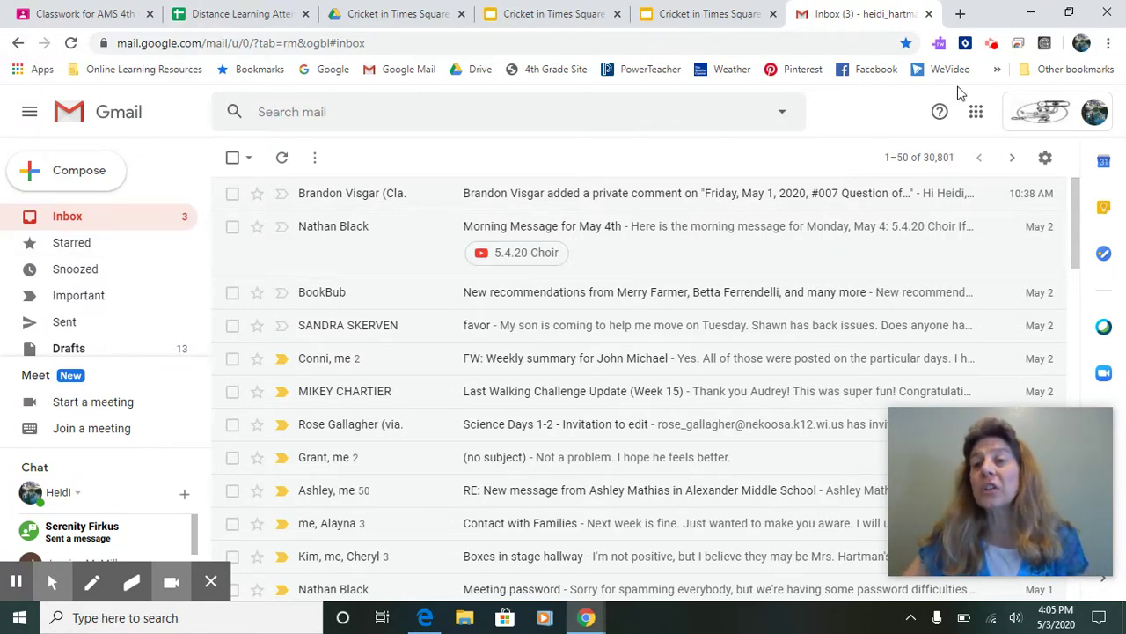
Open Gmail and start a new message addressed to the teacher's school email account.
click(978, 115)
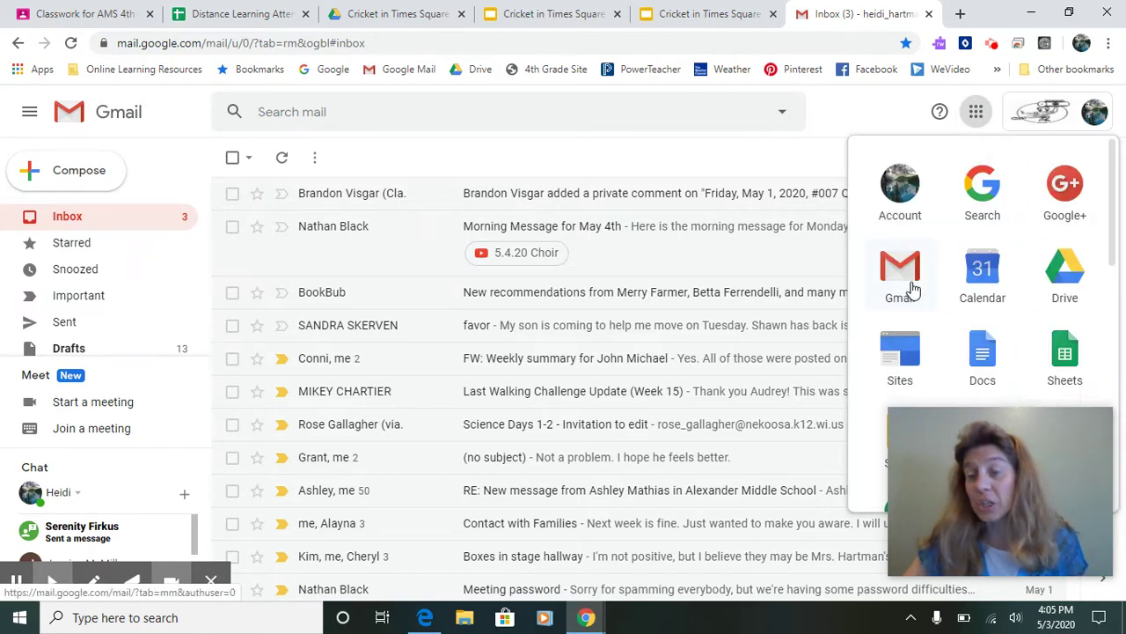
click(906, 282)
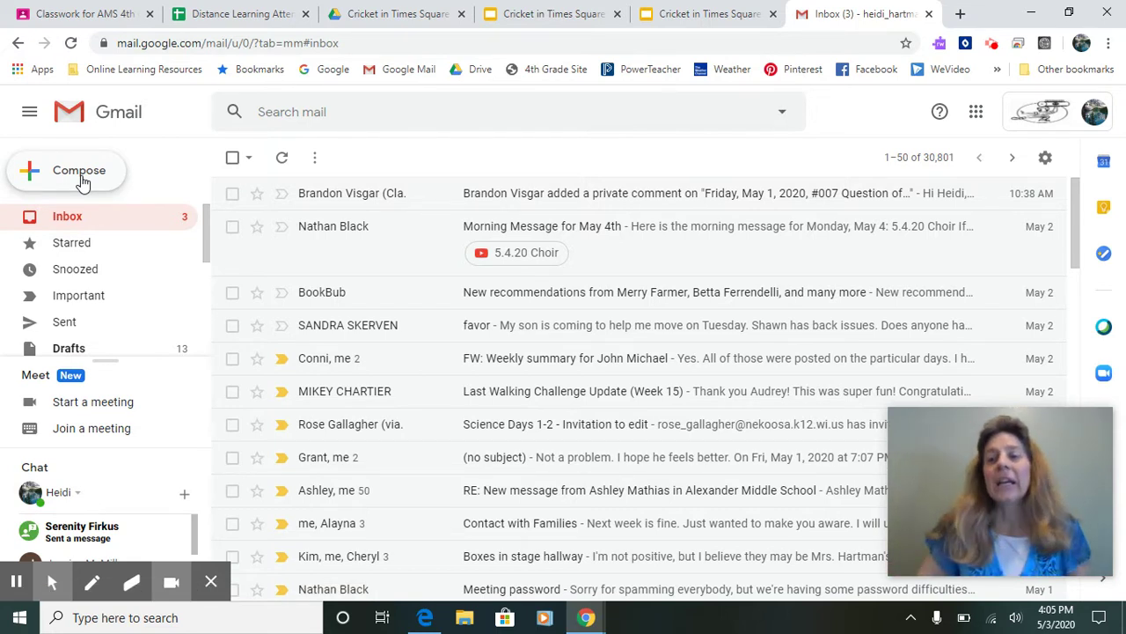
click(82, 180)
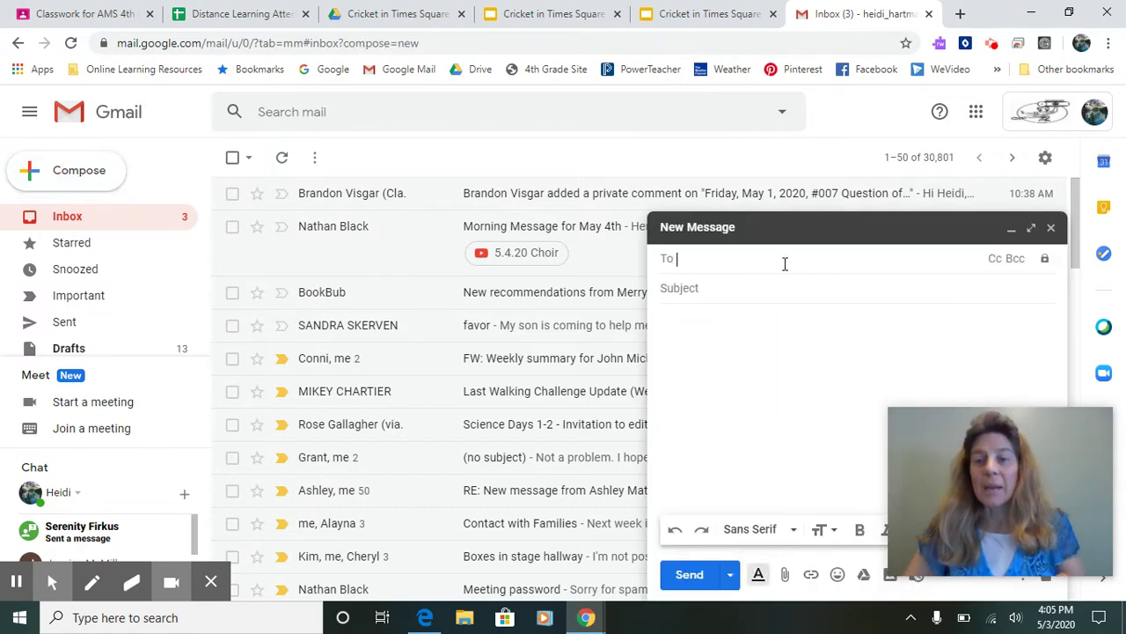
text(heidi)
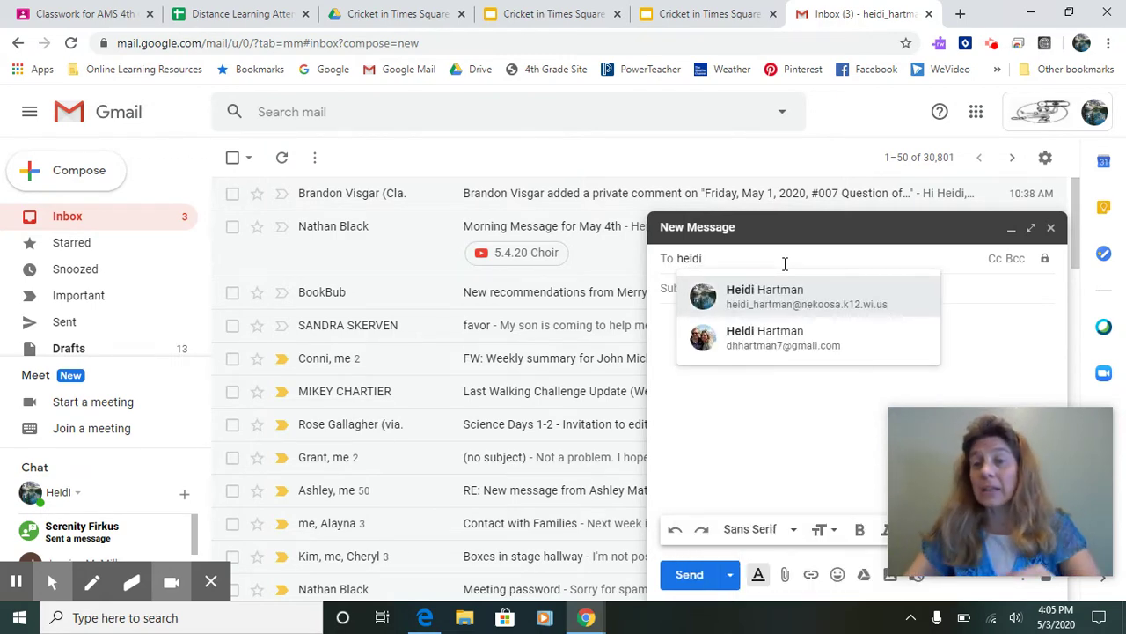
click(755, 304)
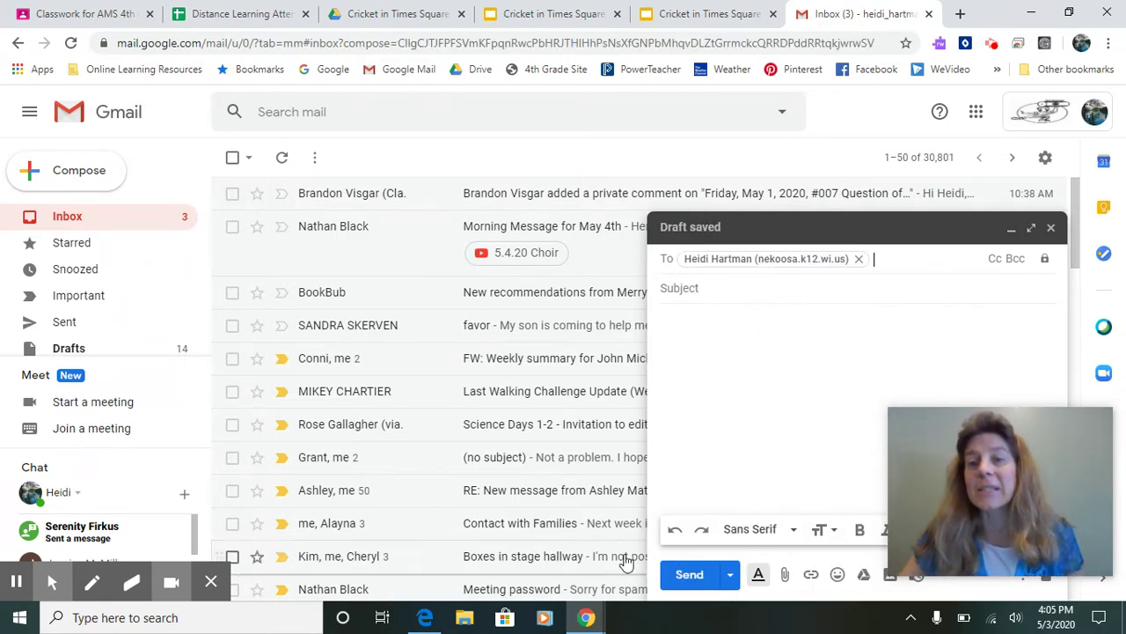
Enter the email subject "Writing Assignment for Monday", correcting the spelling of "Assignment".
click(721, 287)
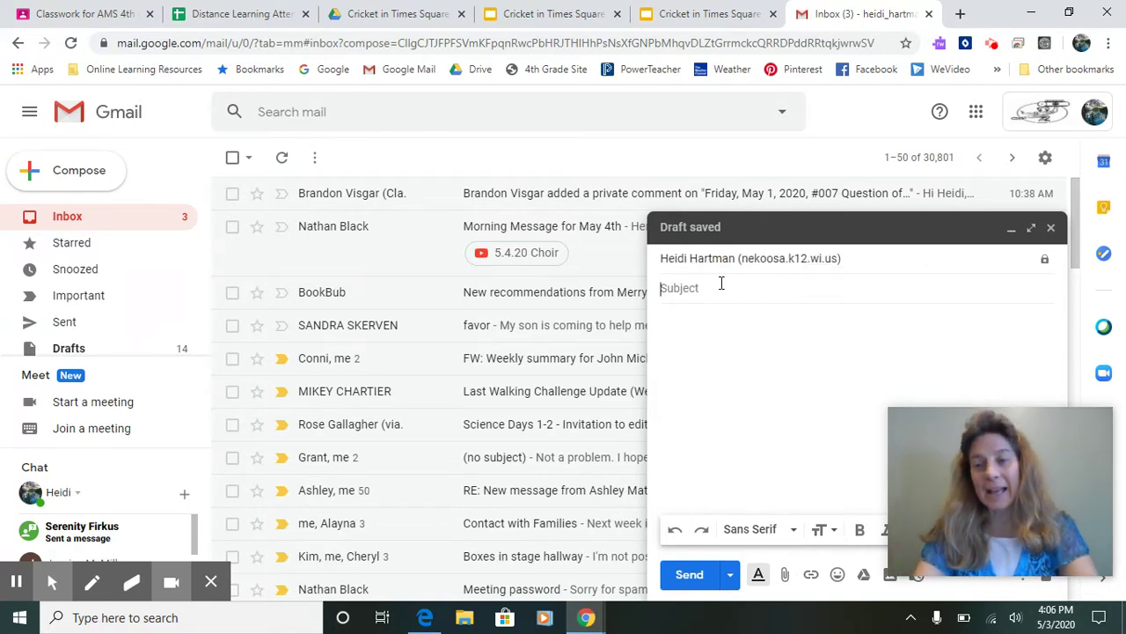
text(Writing )
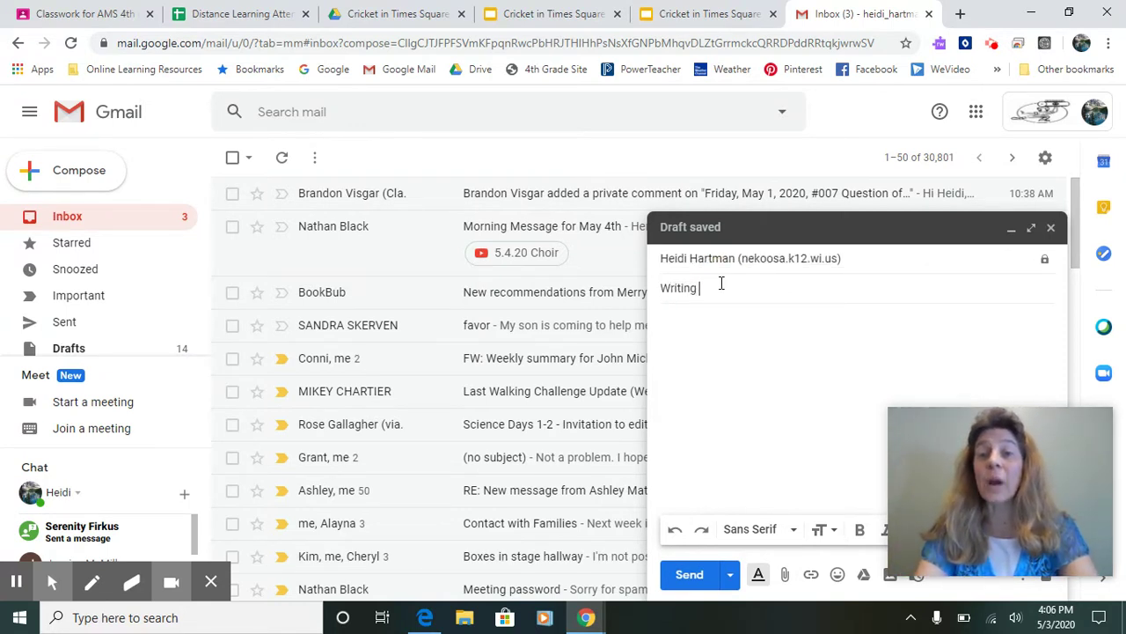
text(Assingment )
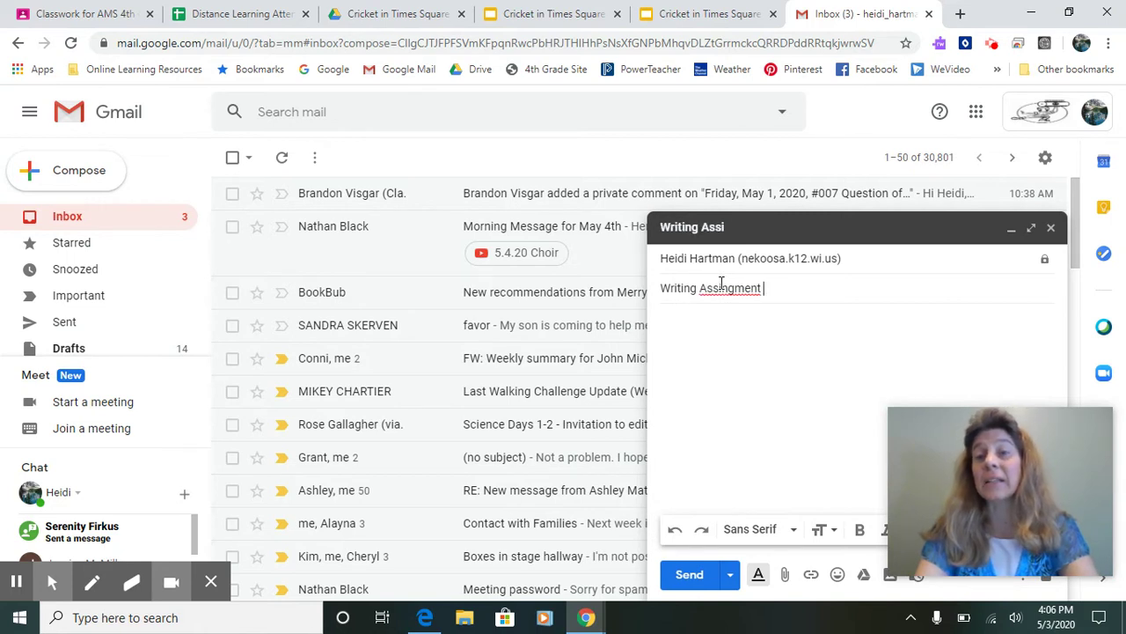
text(for)
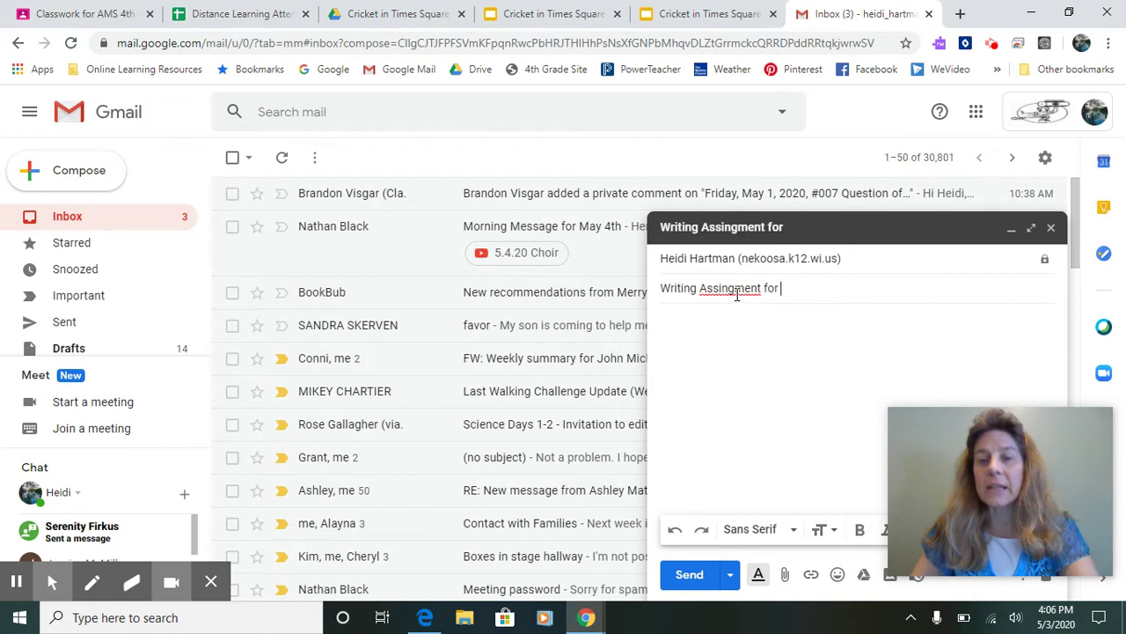
click(737, 290)
key(BackSpace)
key(BackSpace)
text(gn)
click(792, 290)
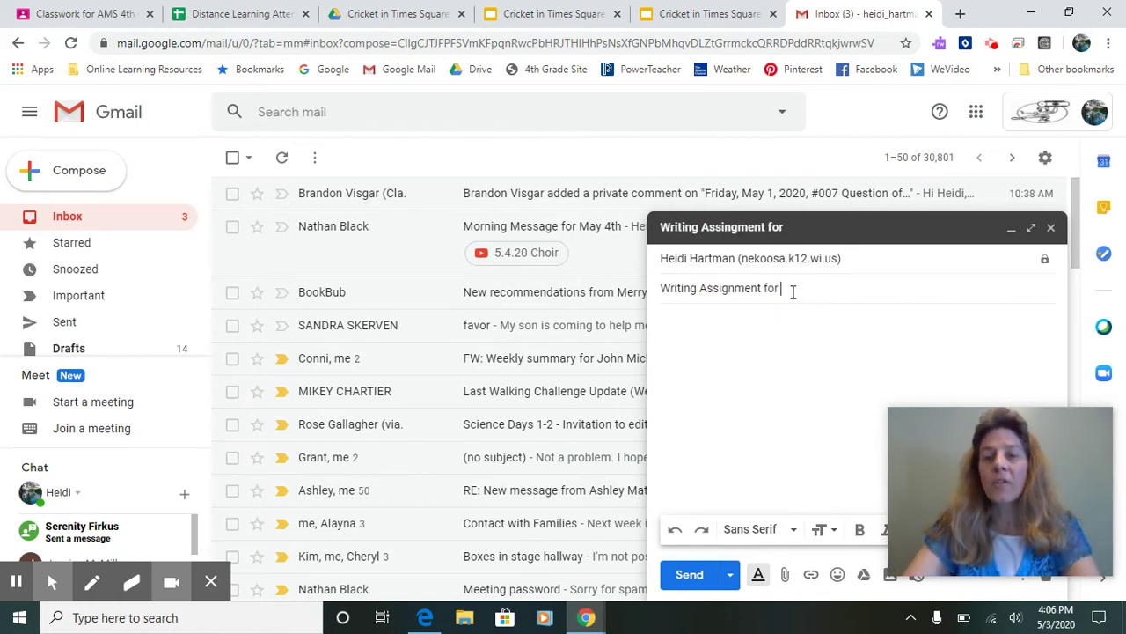
text(Monday)
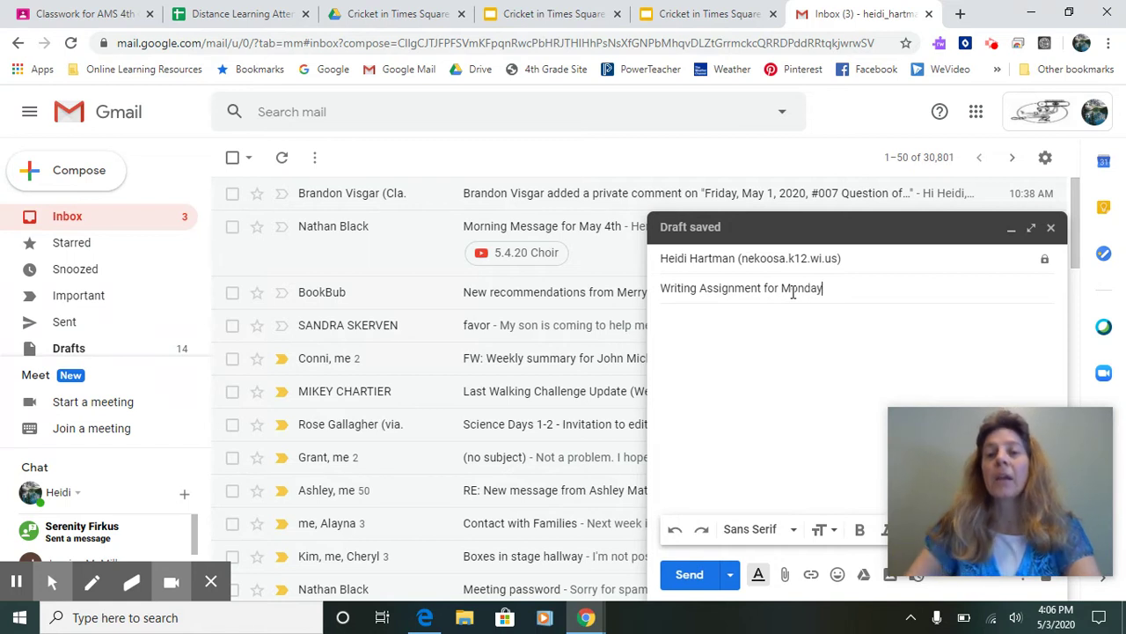
Begin the message body with the sentence "My writing assignment was to send an email to my teacher.".
click(725, 342)
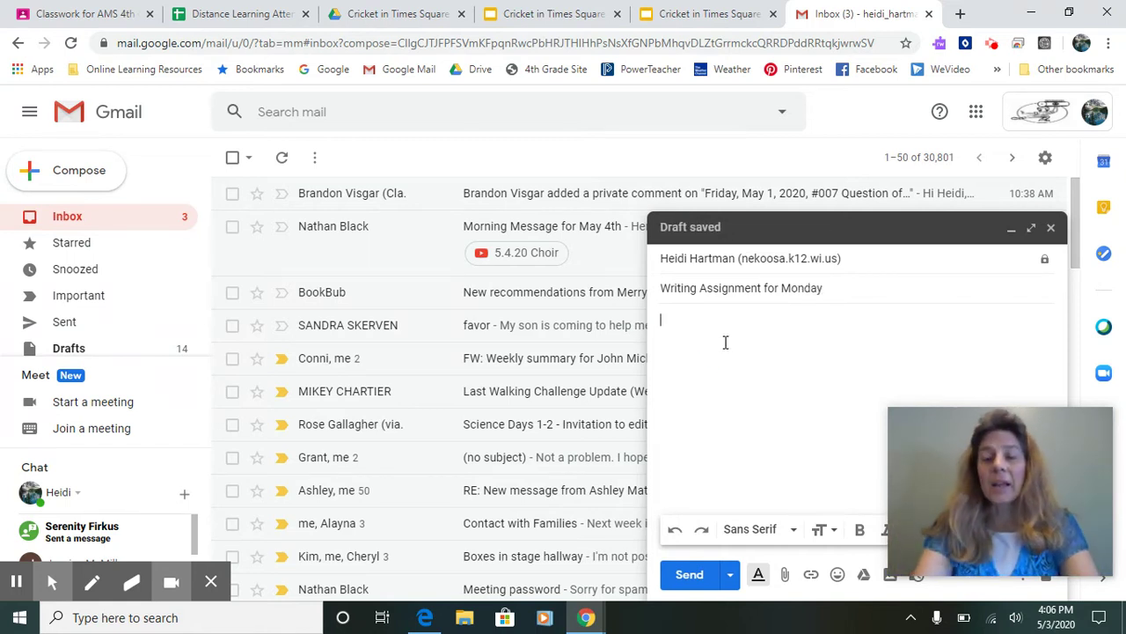
text(My writing assi)
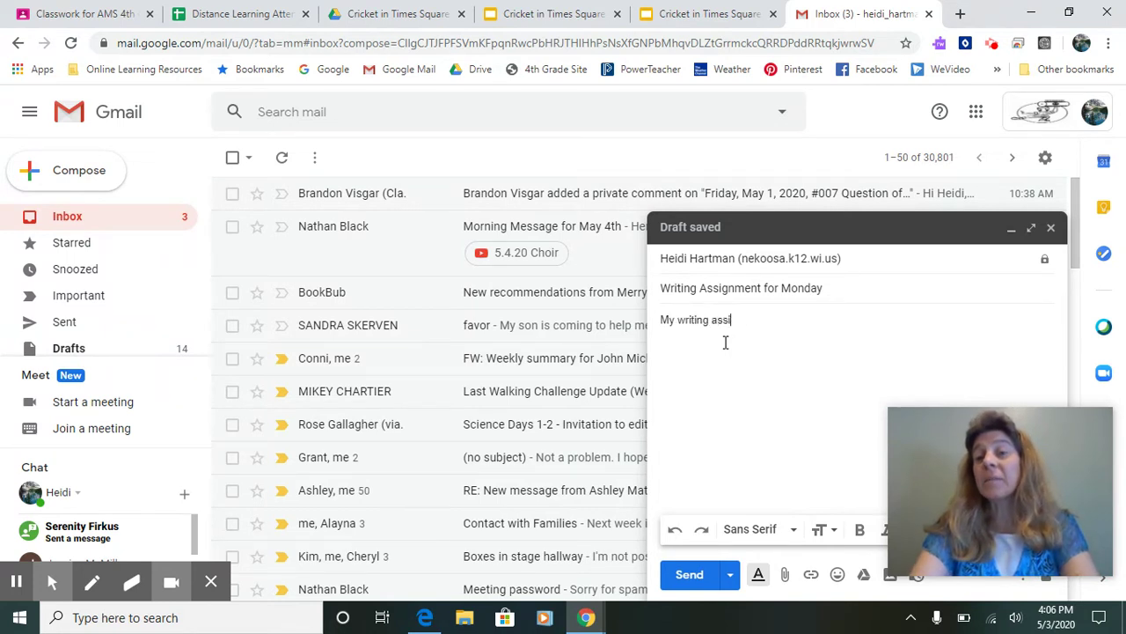
text(gnment was t)
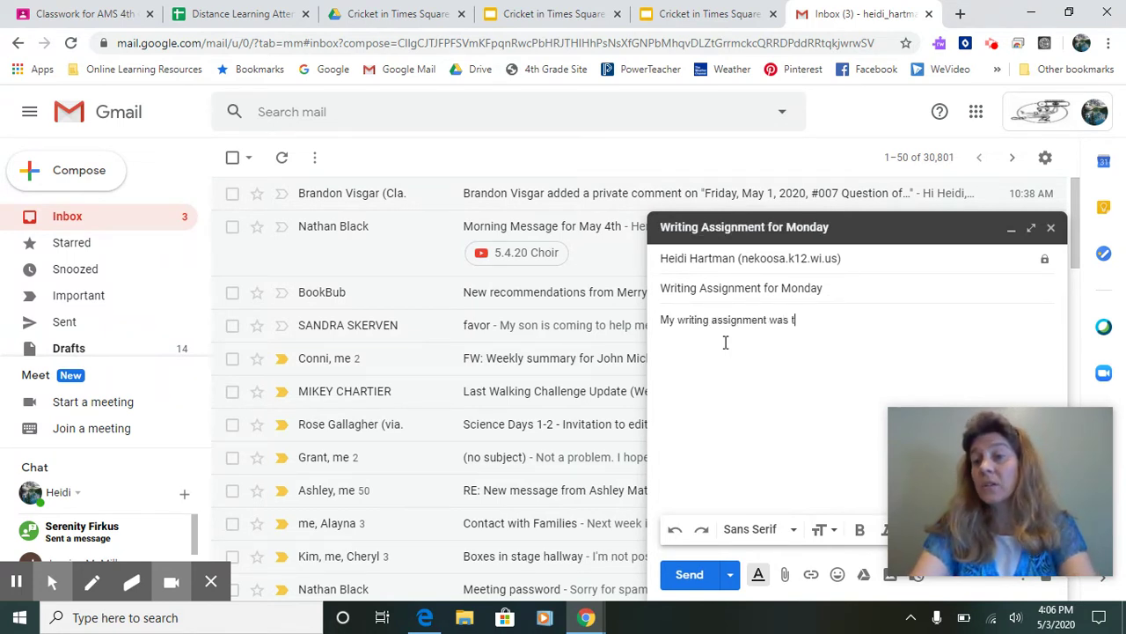
text(o send an e)
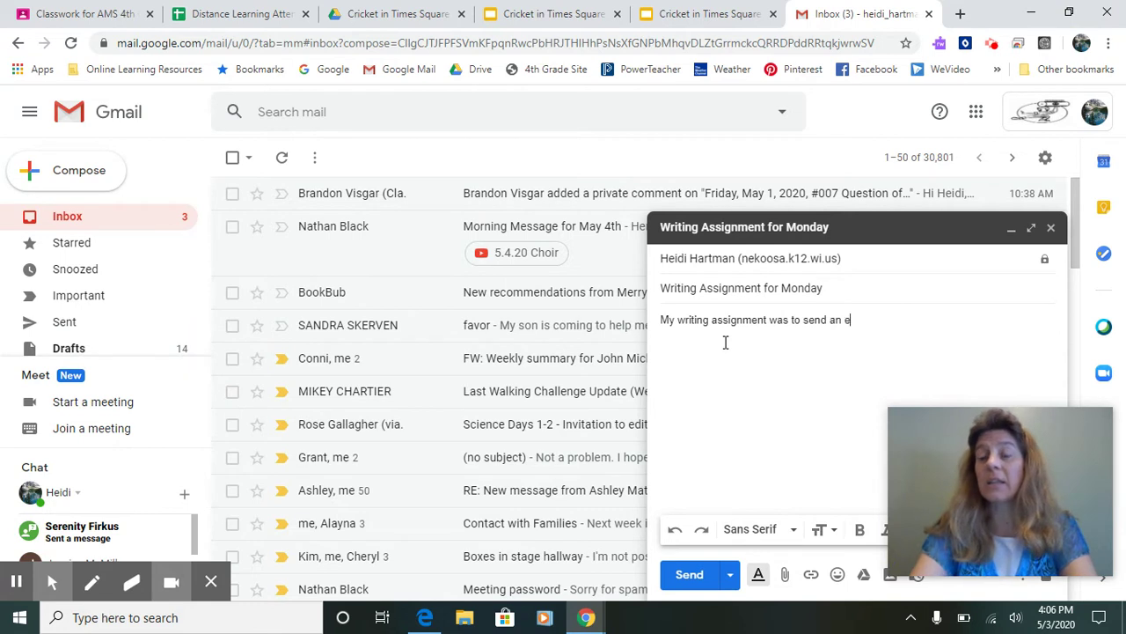
text(mail to my teacher)
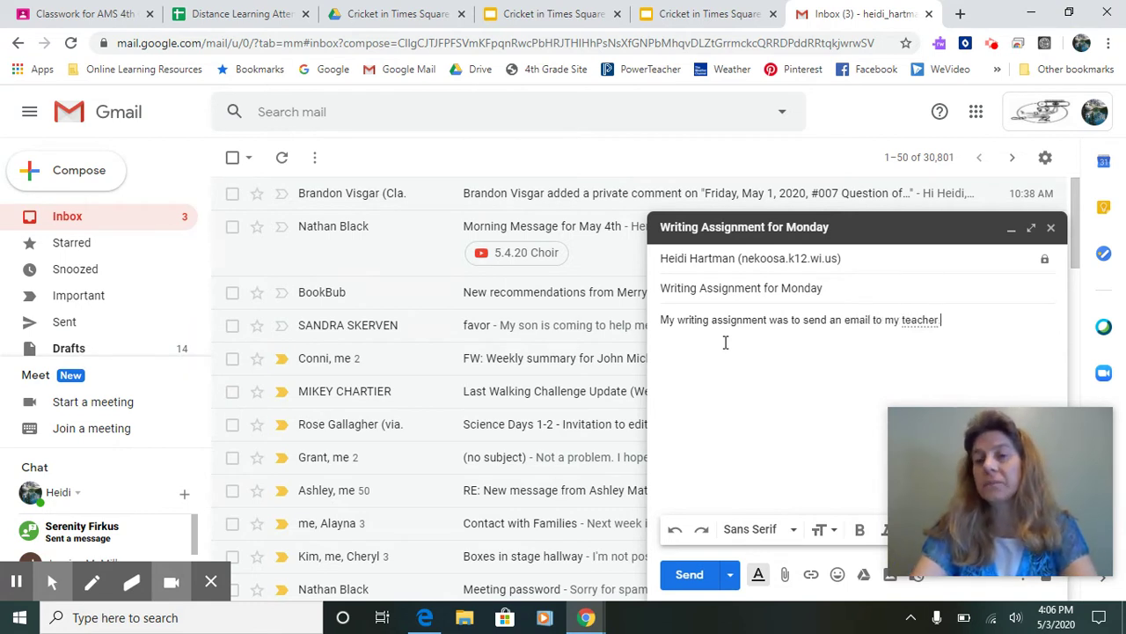
key(BackSpace)
text(. S)
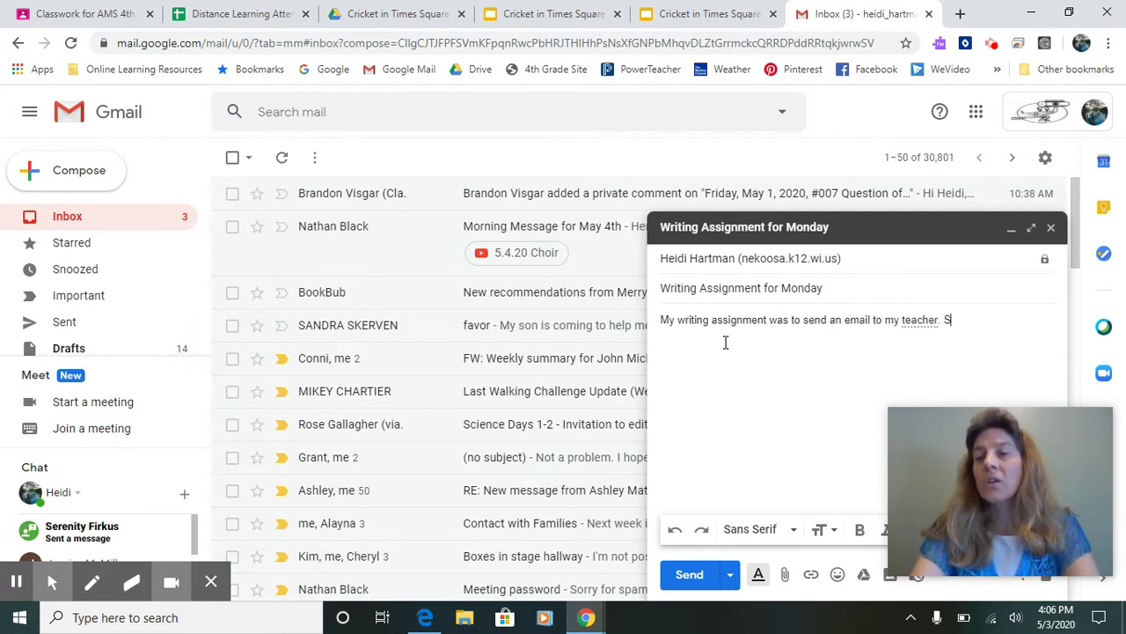
Add the sentence "So I wanted to let you know what I did this weekend." to the message body.
text(o I want)
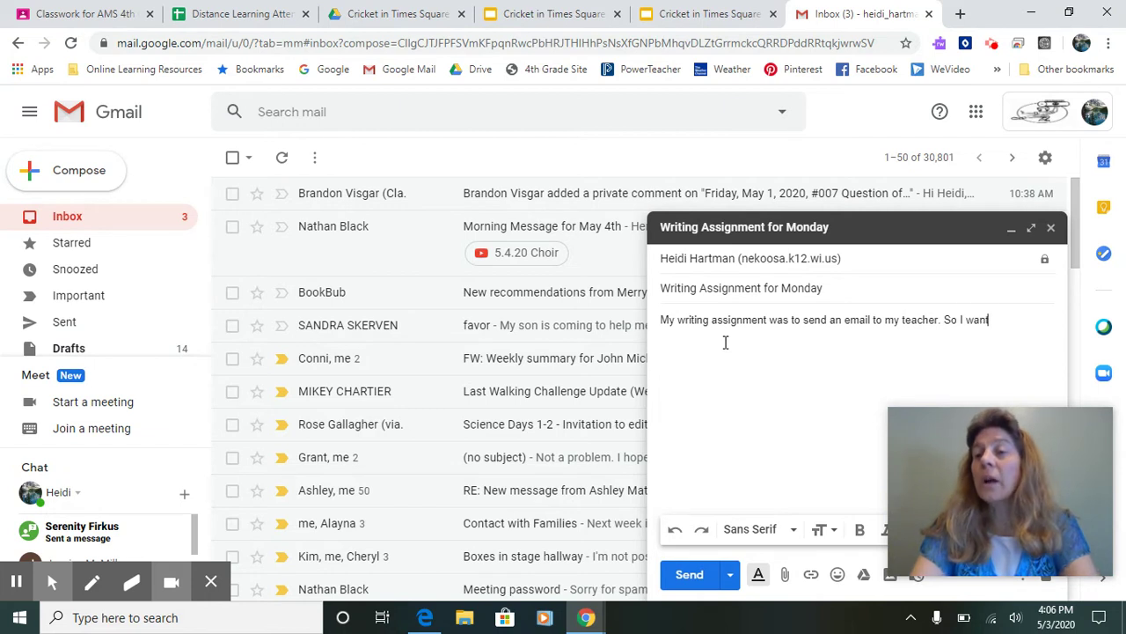
text(ed to let you k)
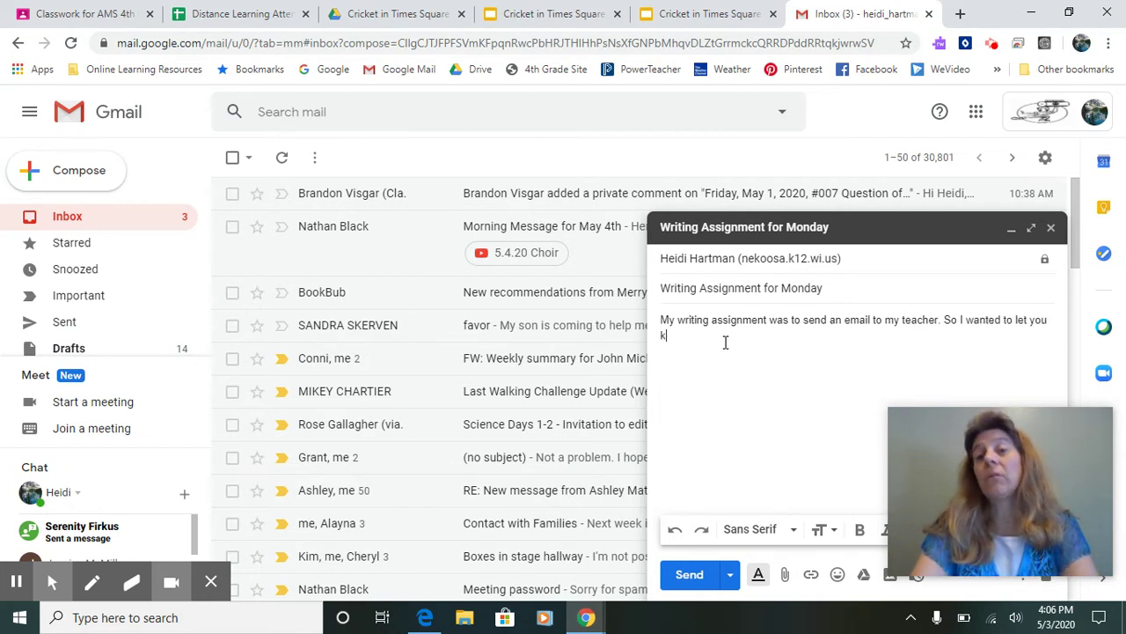
text(now what I did)
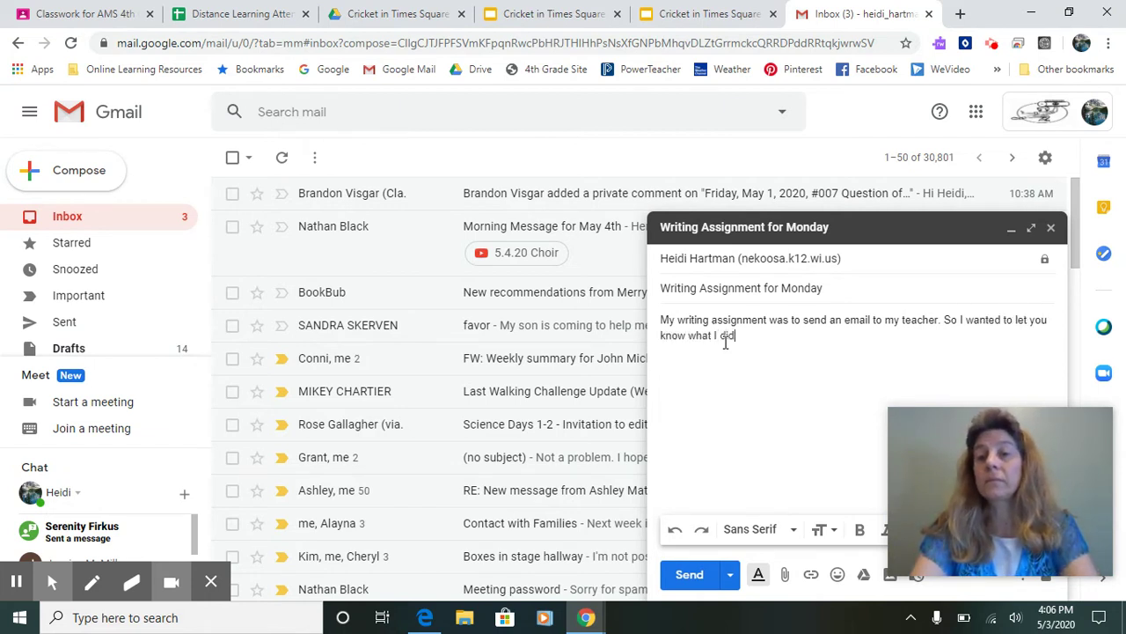
text( this weeken)
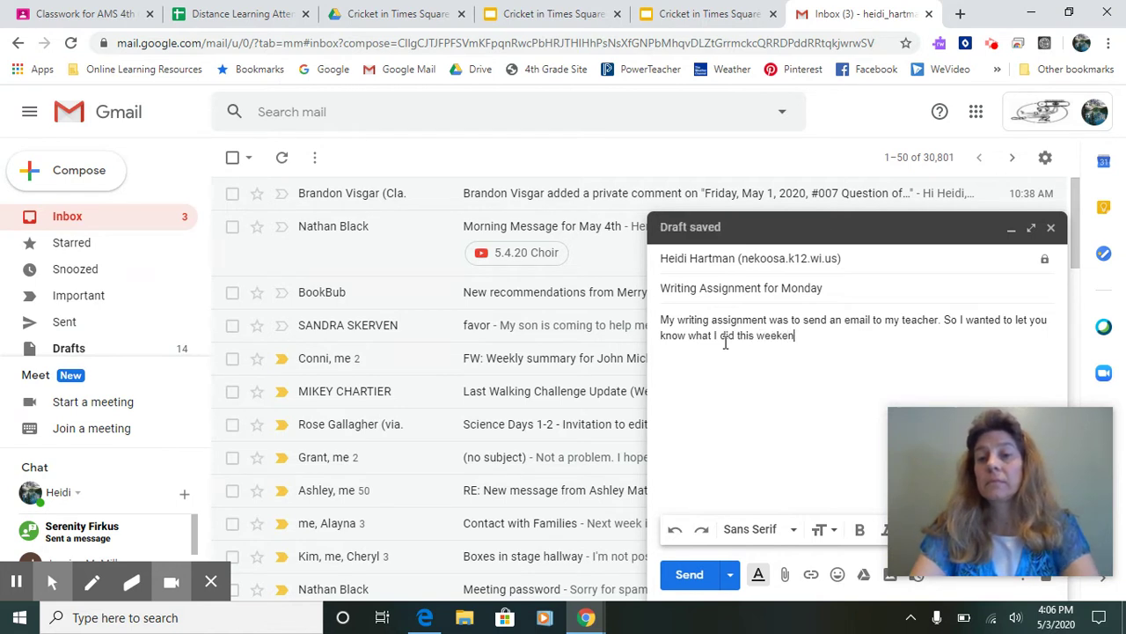
text(d. This wee)
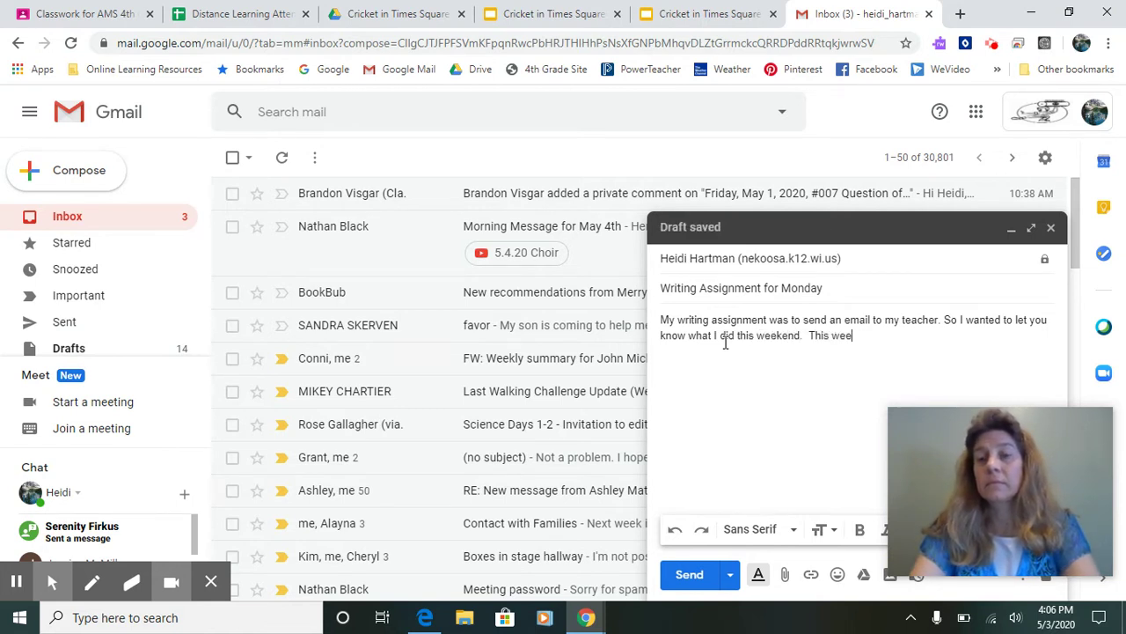
Add the sentence "This weekend I was able to help make a path through my woods" to the message body.
text(kend I was)
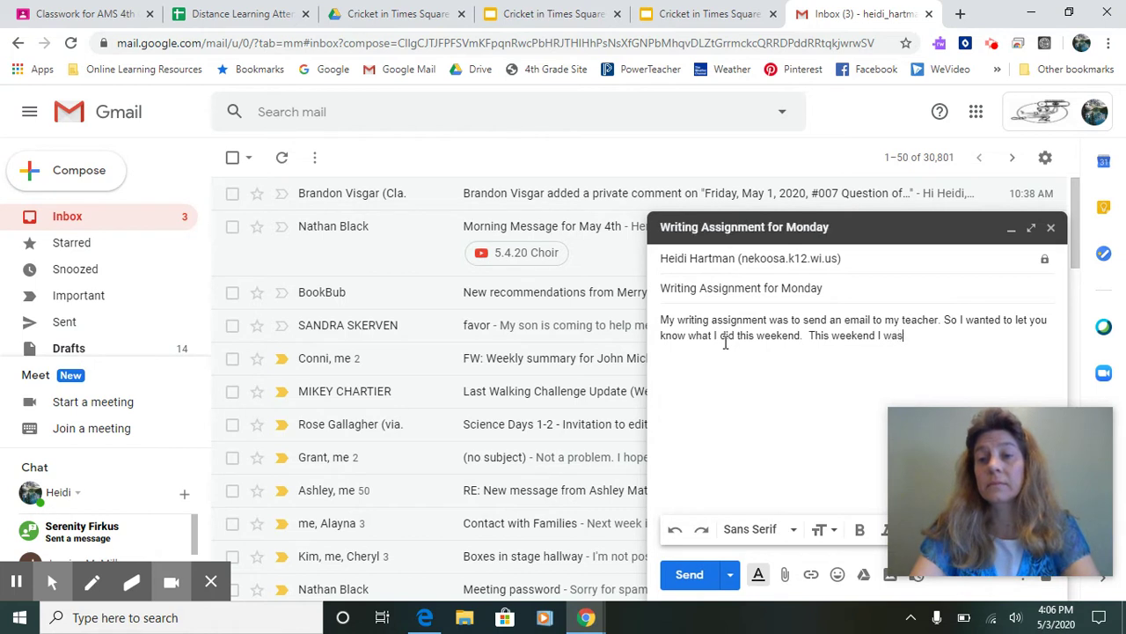
text( able to help )
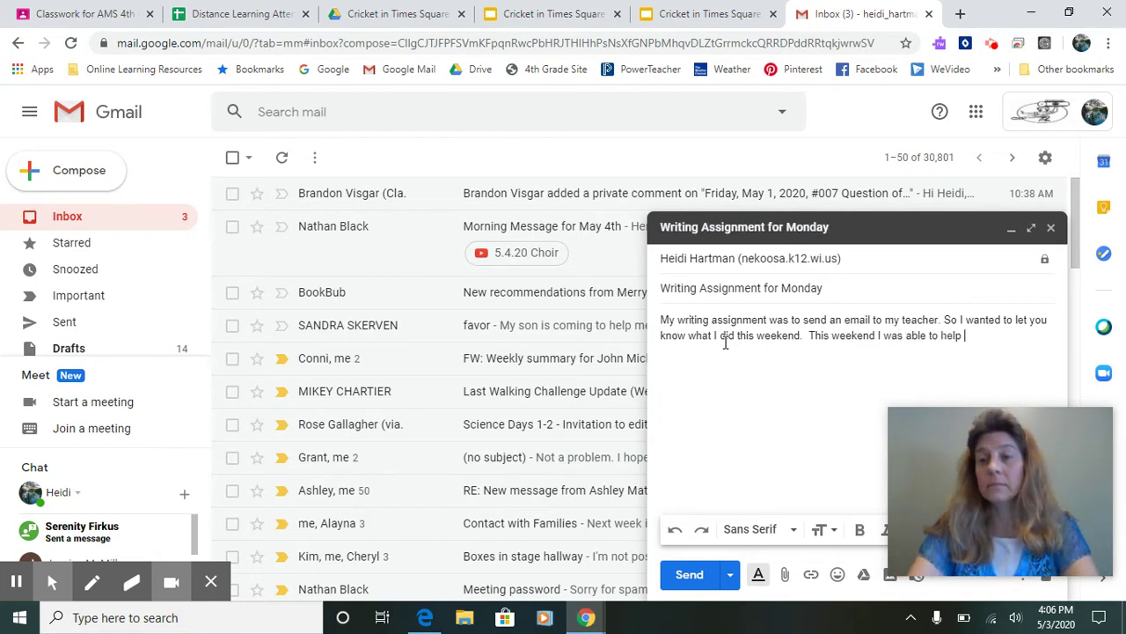
text(make )
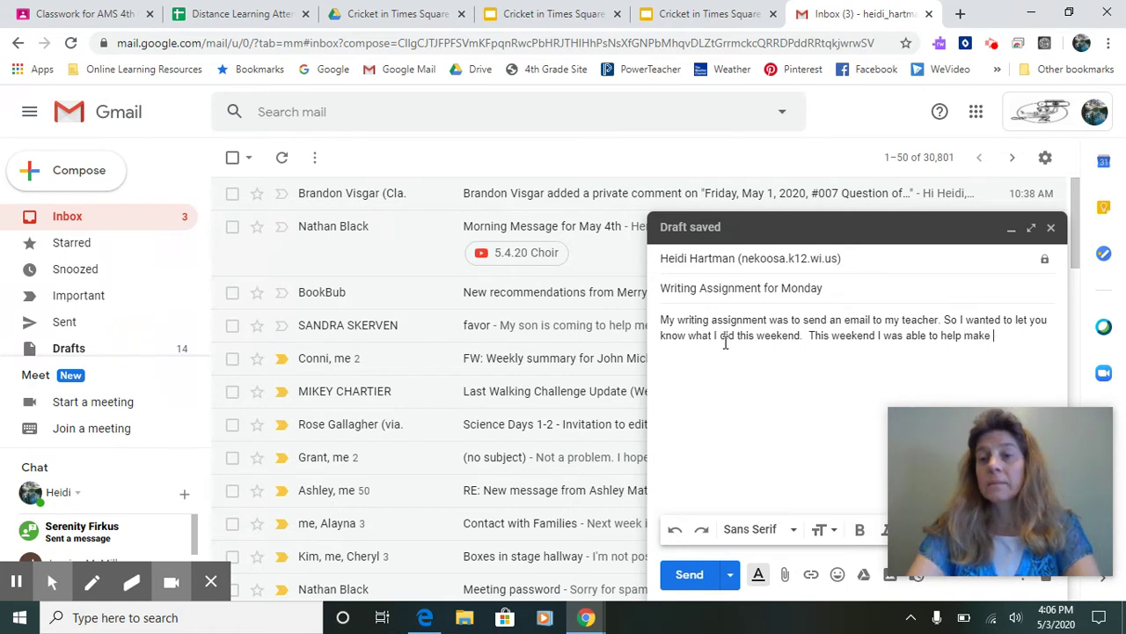
text(a path )
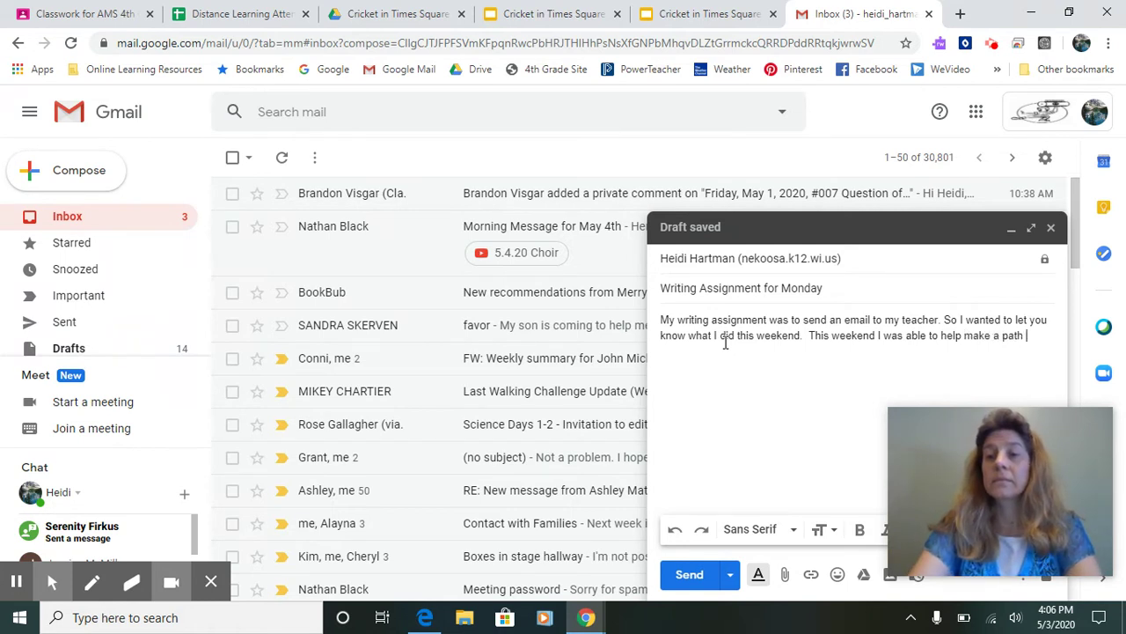
text(through my )
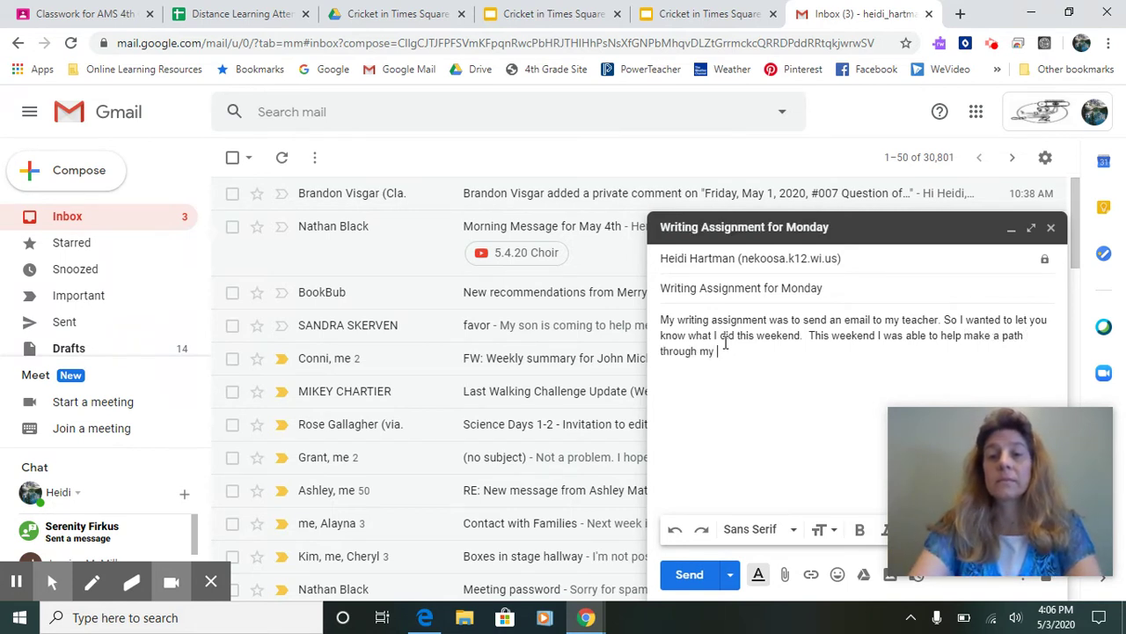
text(woods)
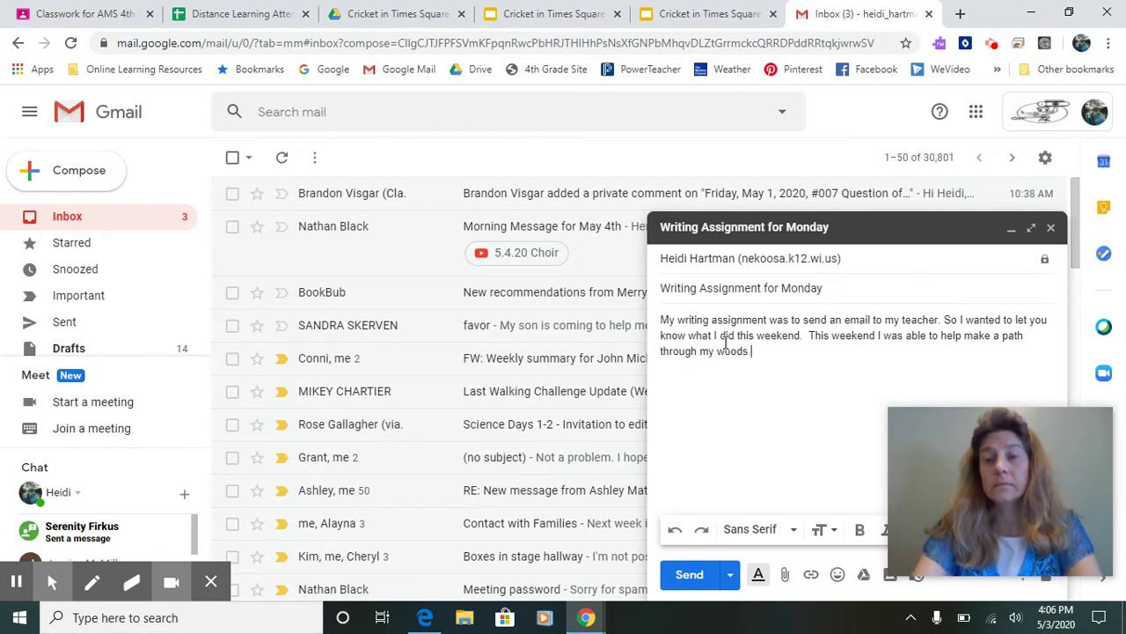
Add the sentence "We put drain tile in so that the water doesn't wash out the path going down the hill." to the message body.
text(.  We put drai)
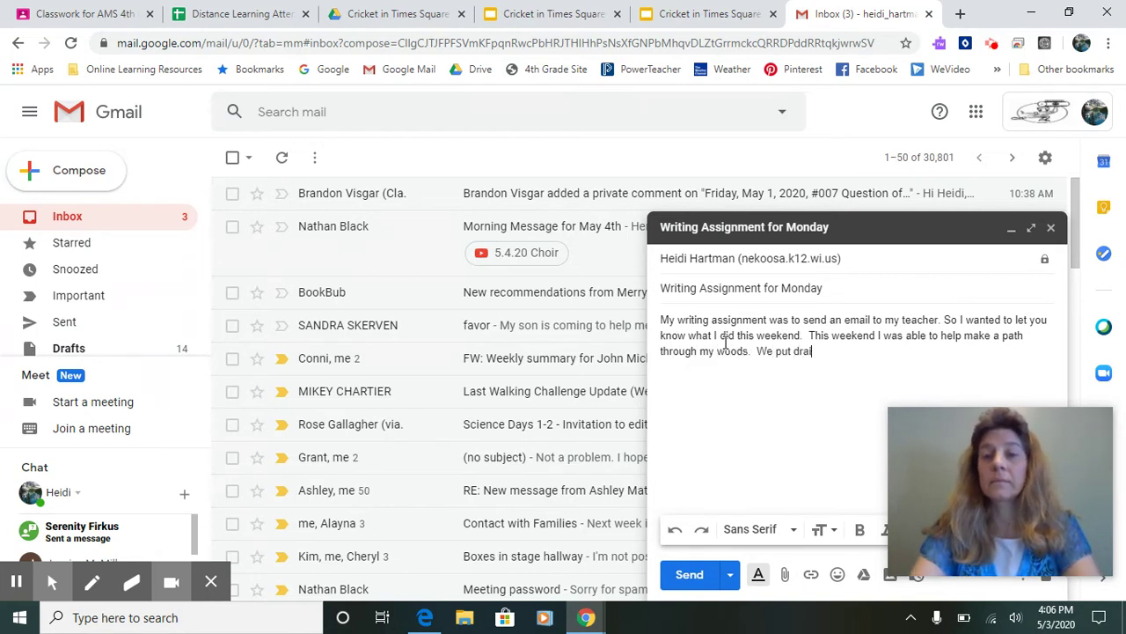
text(n tile )
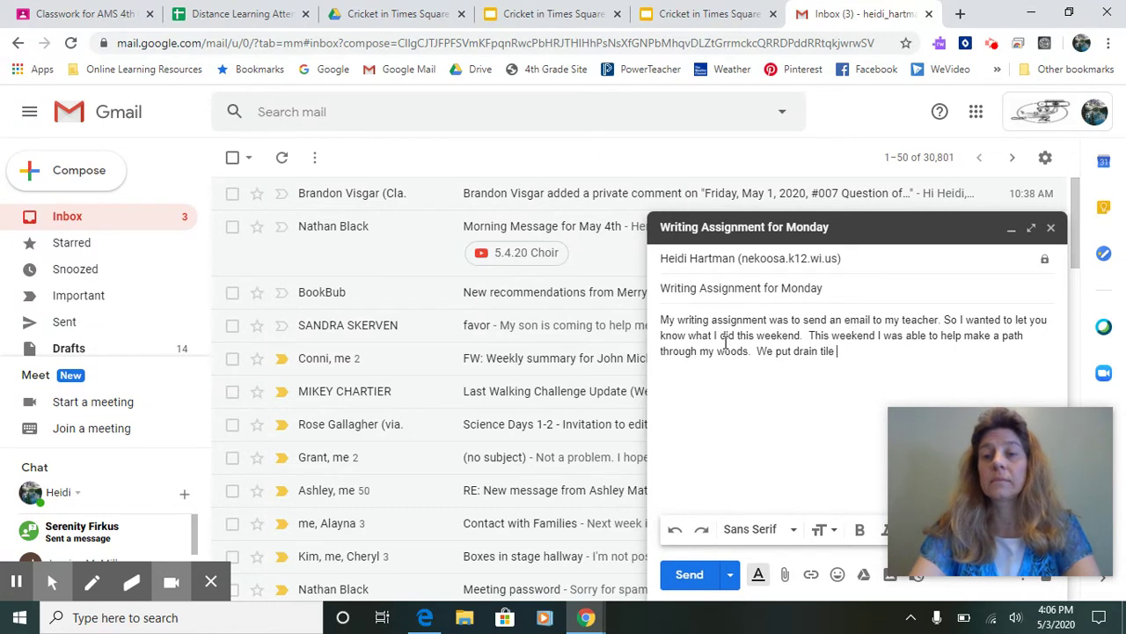
text(in so that the )
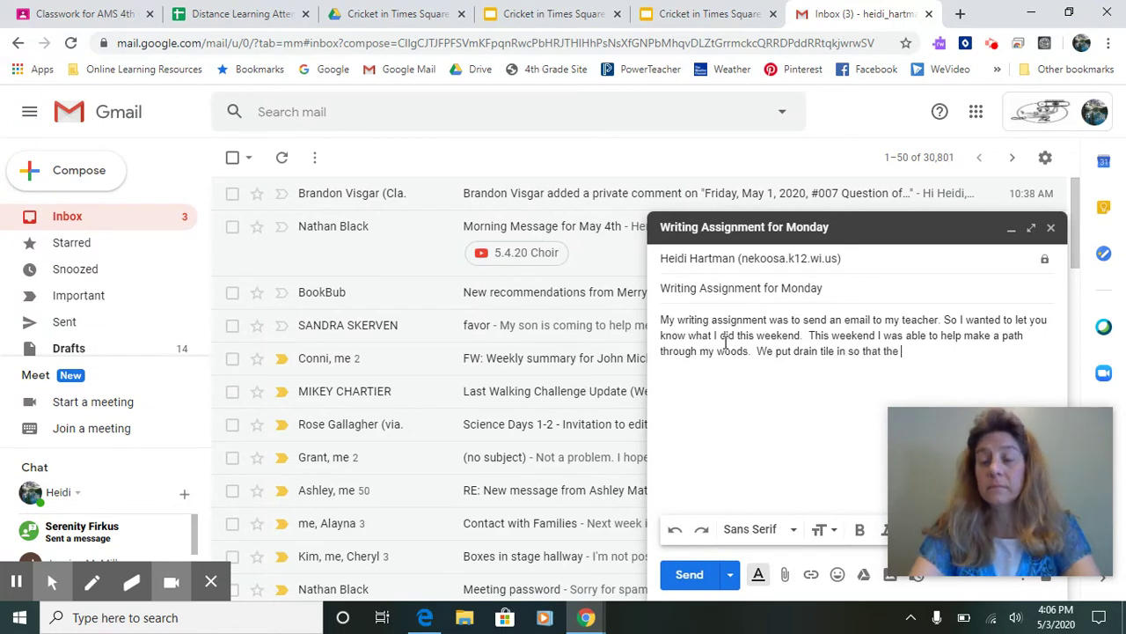
text(water d)
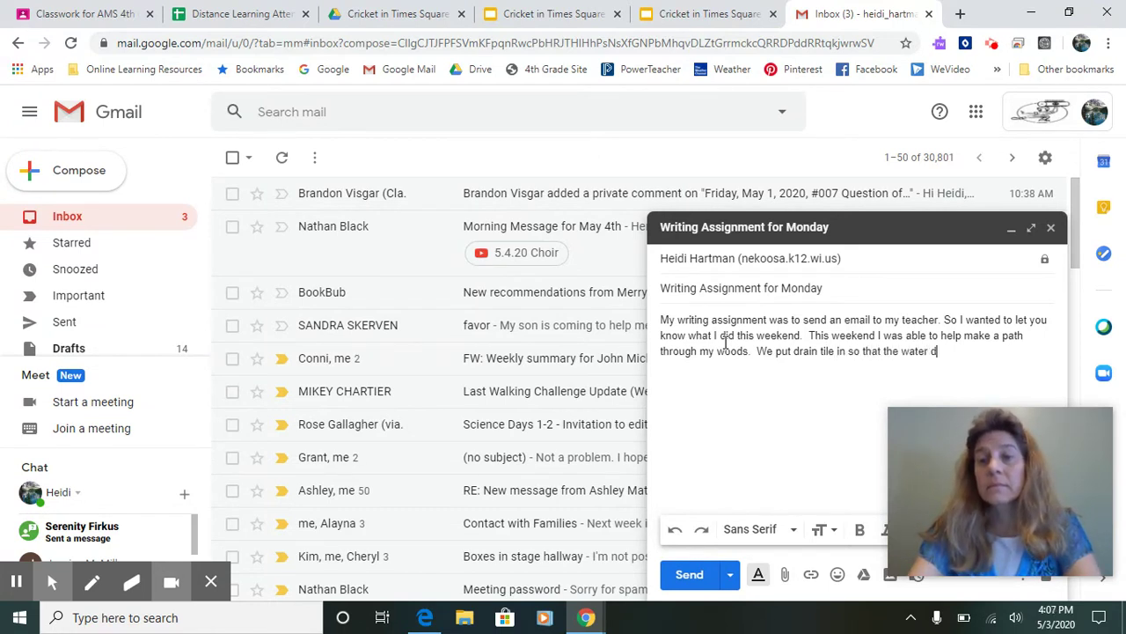
text(oesn't was)
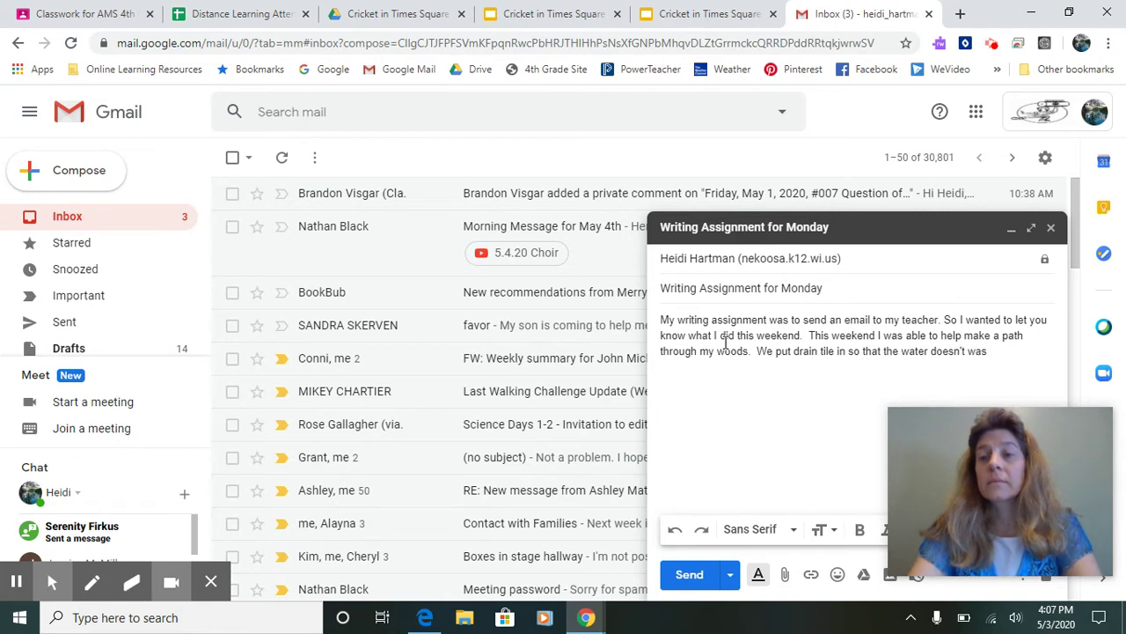
text(h out the b)
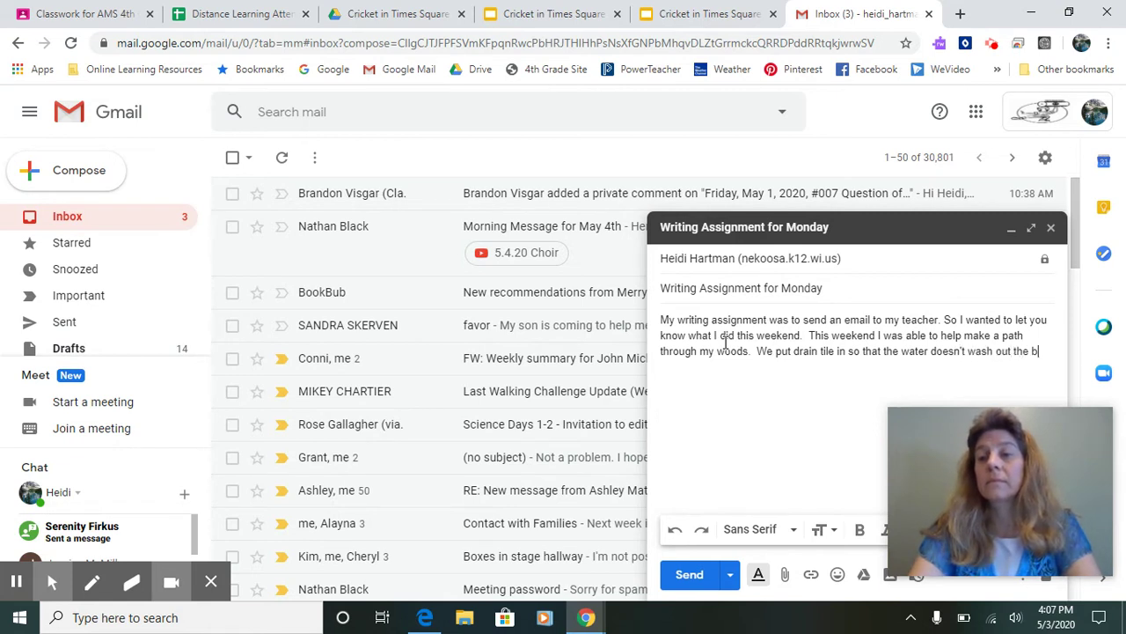
key(BackSpace)
text(path goi)
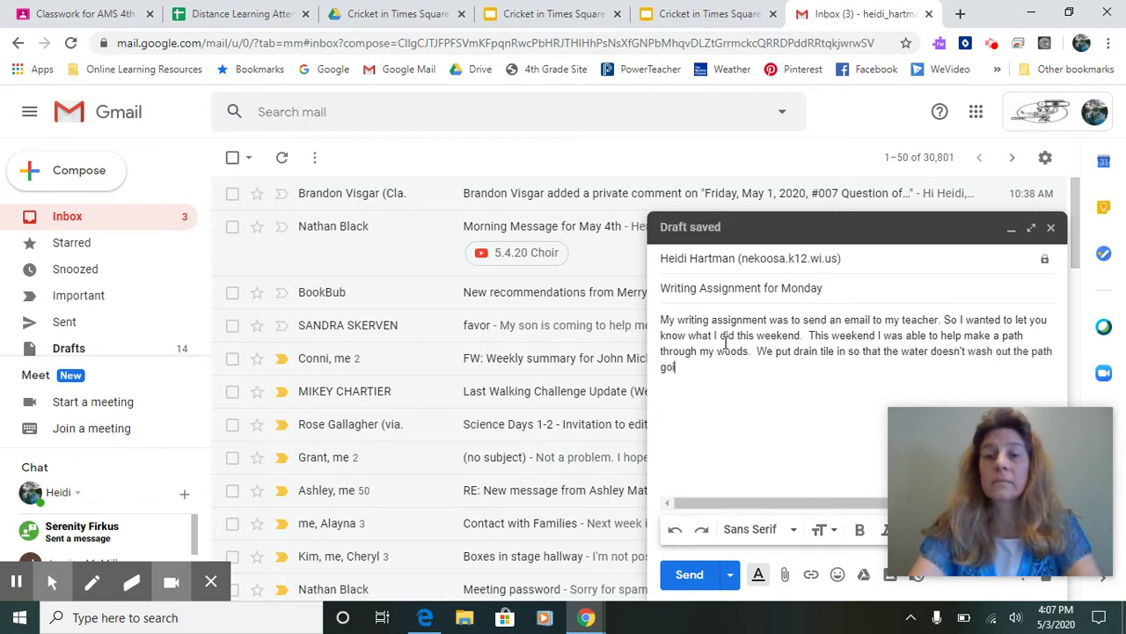
text(ng down )
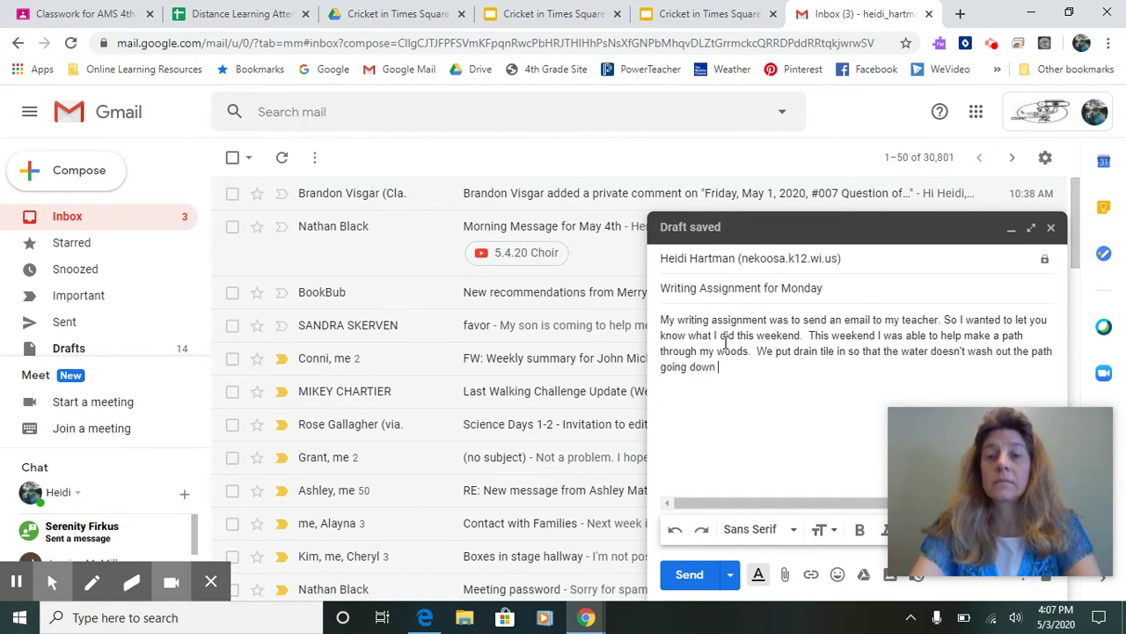
text(the hill.)
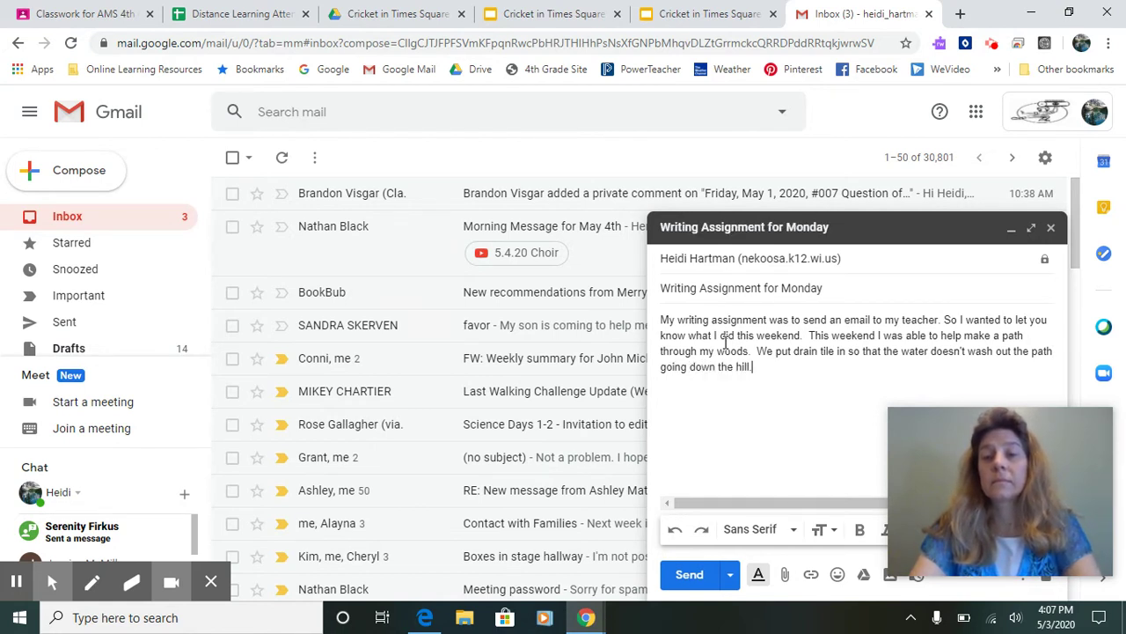
End the message paragraph with the question "How was your weekend?" and start a new line below it.
text(  How was your)
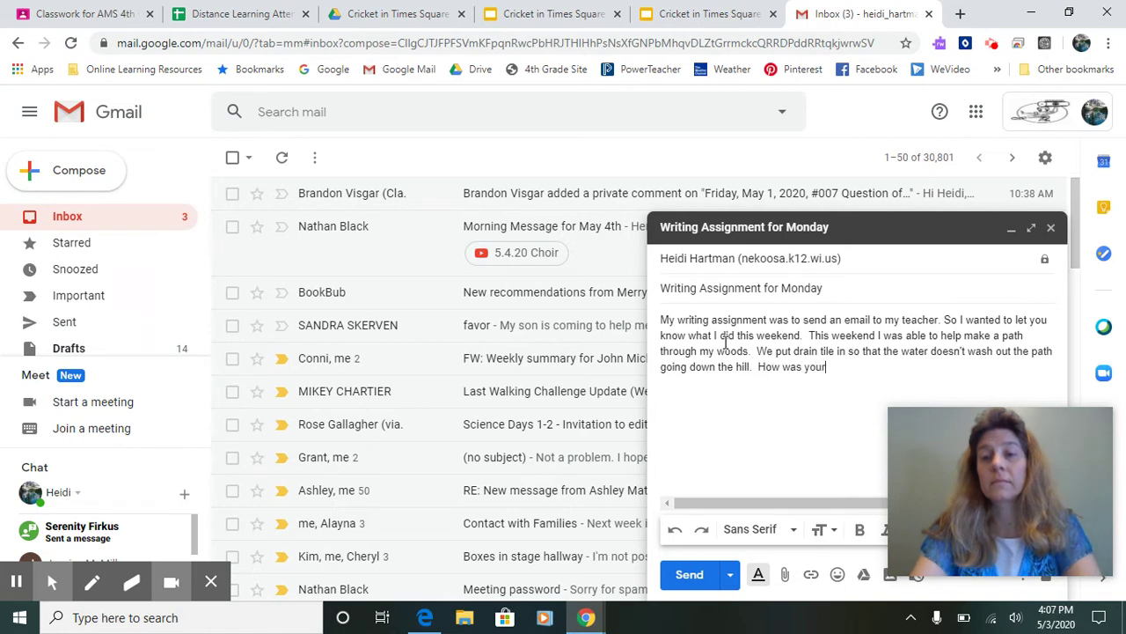
text( weekend)
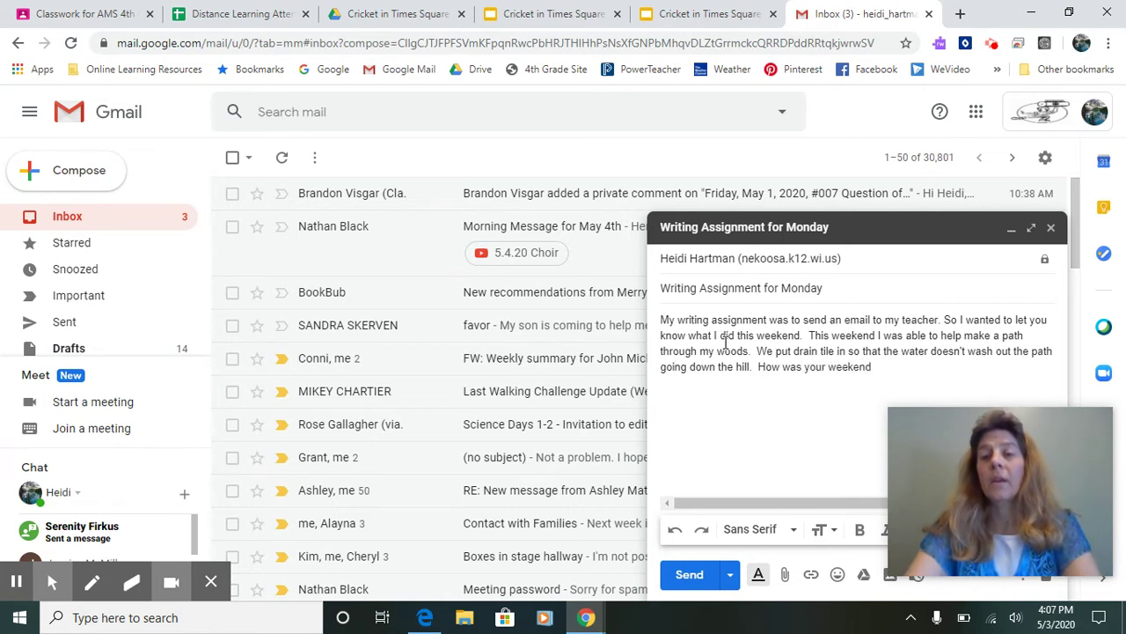
text(.?)
key(Return)
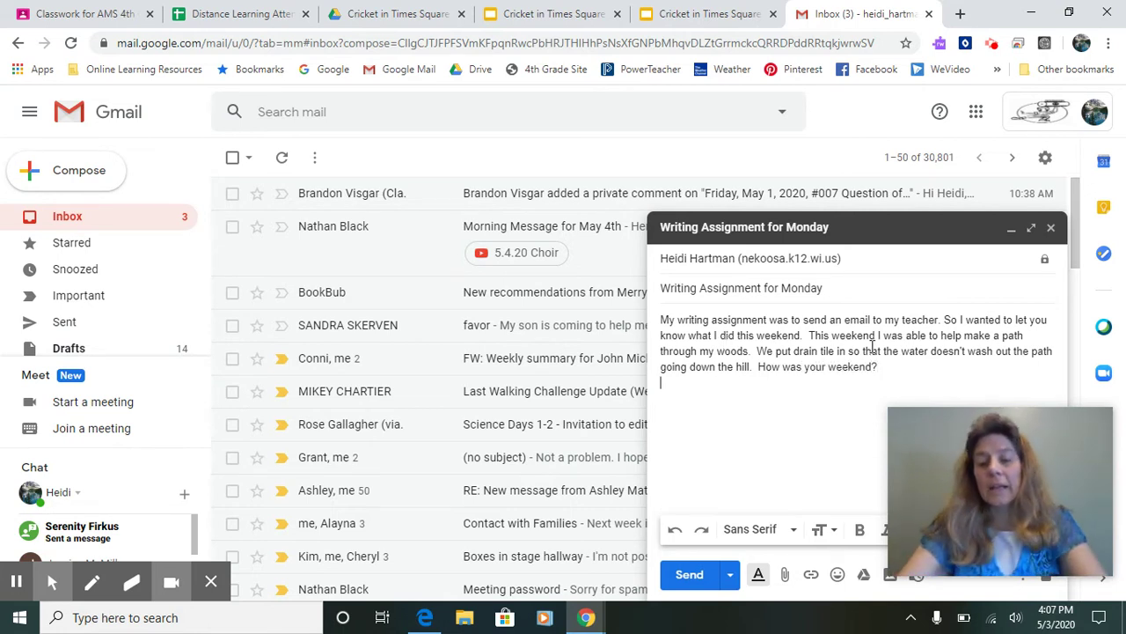
text(Mrs. )
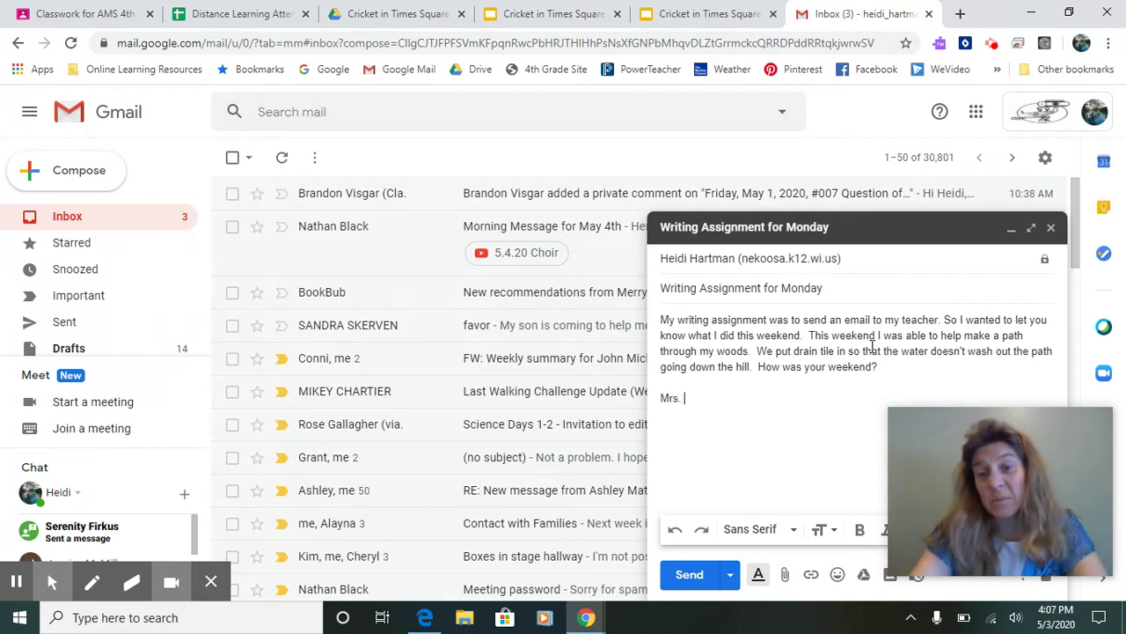
text(Hartma)
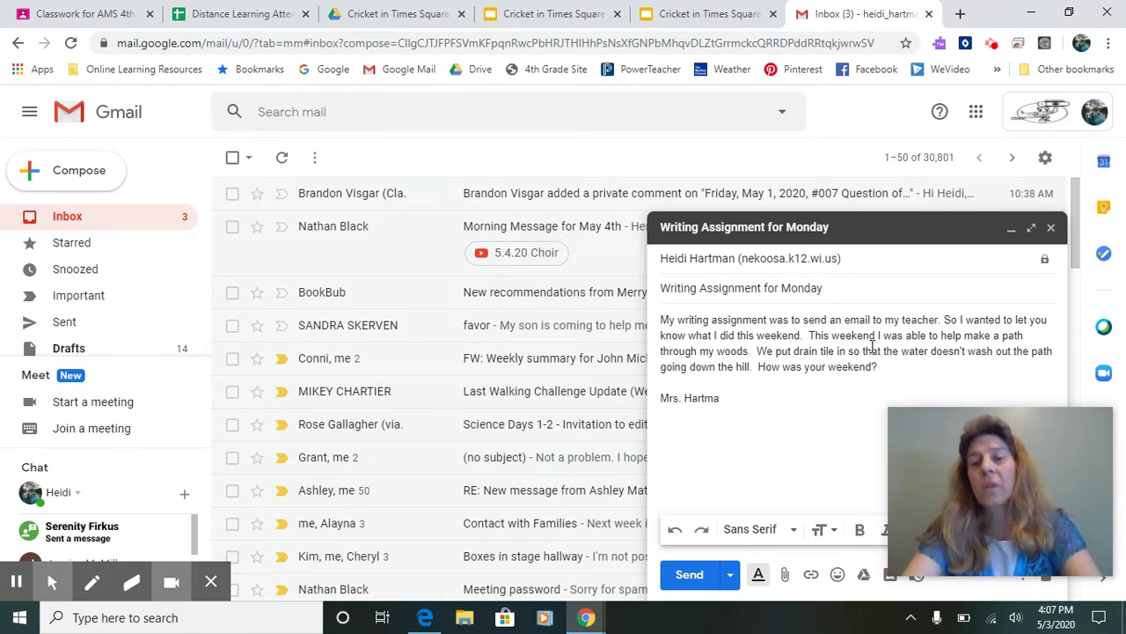
key(BackSpace)
key(BackSpace)
key(BackSpace)
key(BackSpace)
key(BackSpace)
key(BackSpace)
key(BackSpace)
key(BackSpace)
key(BackSpace)
key(BackSpace)
key(BackSpace)
key(BackSpace)
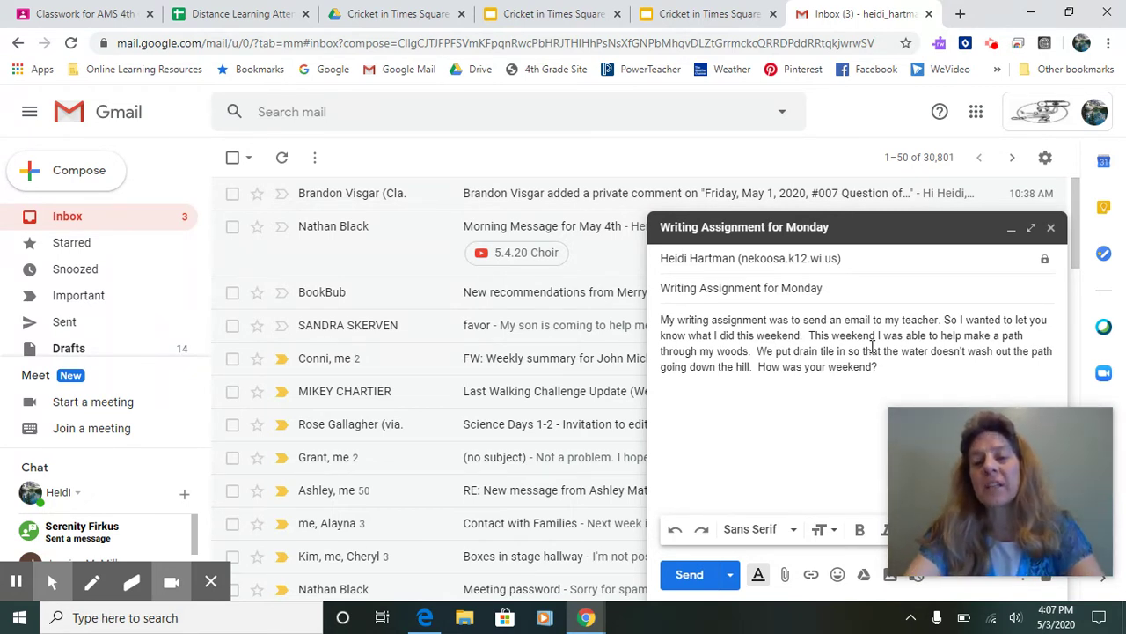
Sign the message with "Student" followed by the sender's title and surname, and send the email.
text(Student)
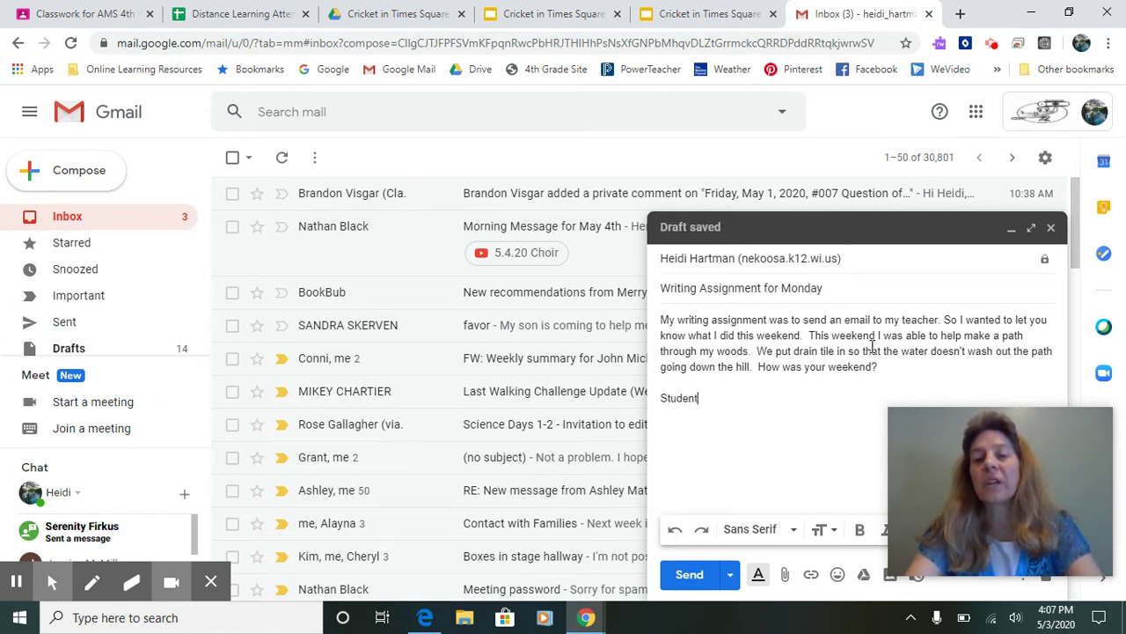
text( Mrs. Hartman)
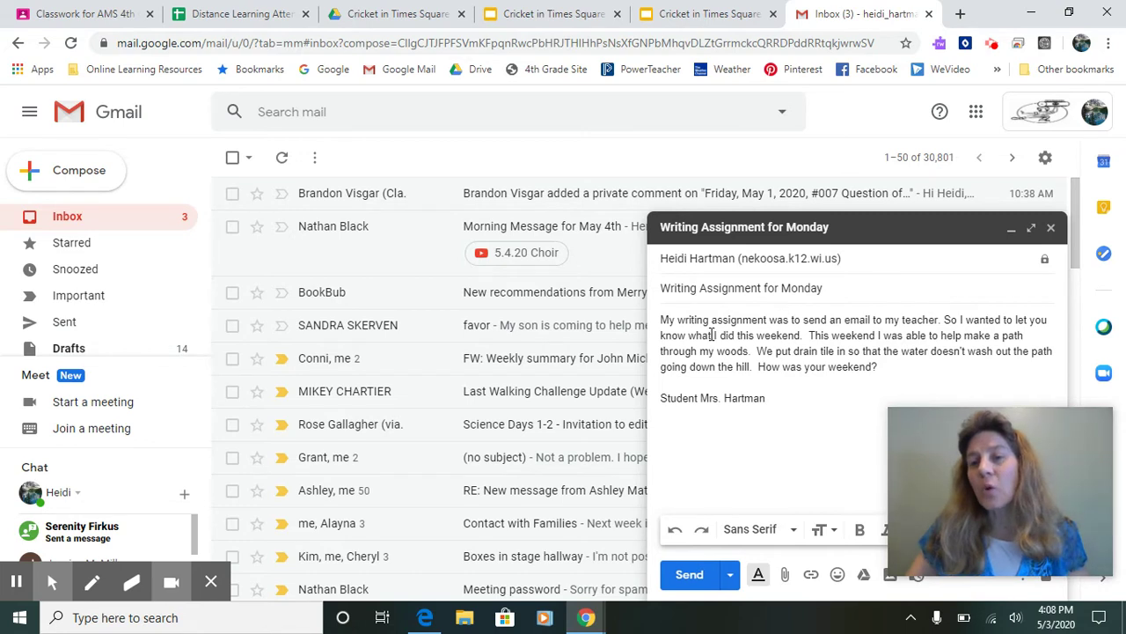
click(689, 575)
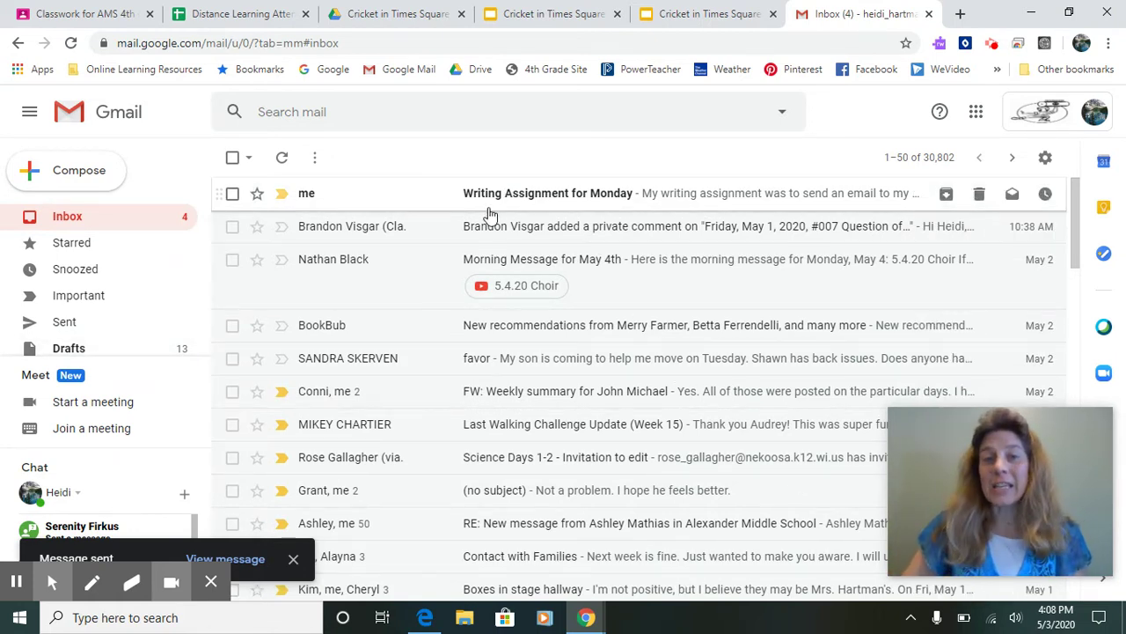
Open the received "Writing Assignment for Monday" email and start a reply with "Well, I was working on schoolwork all weekend".
click(534, 197)
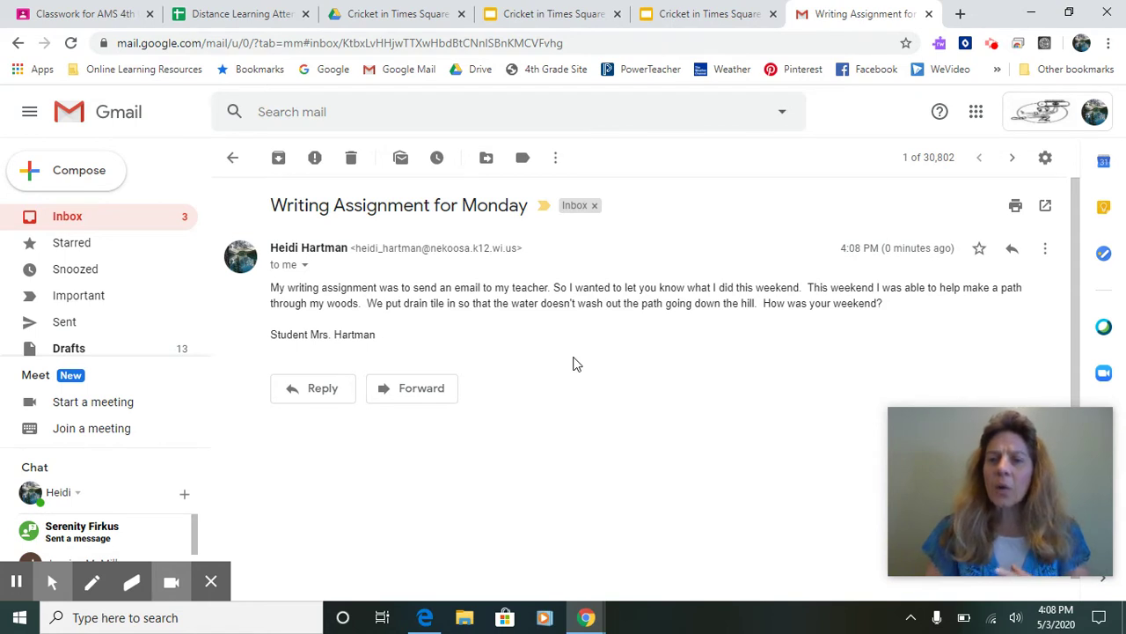
click(320, 392)
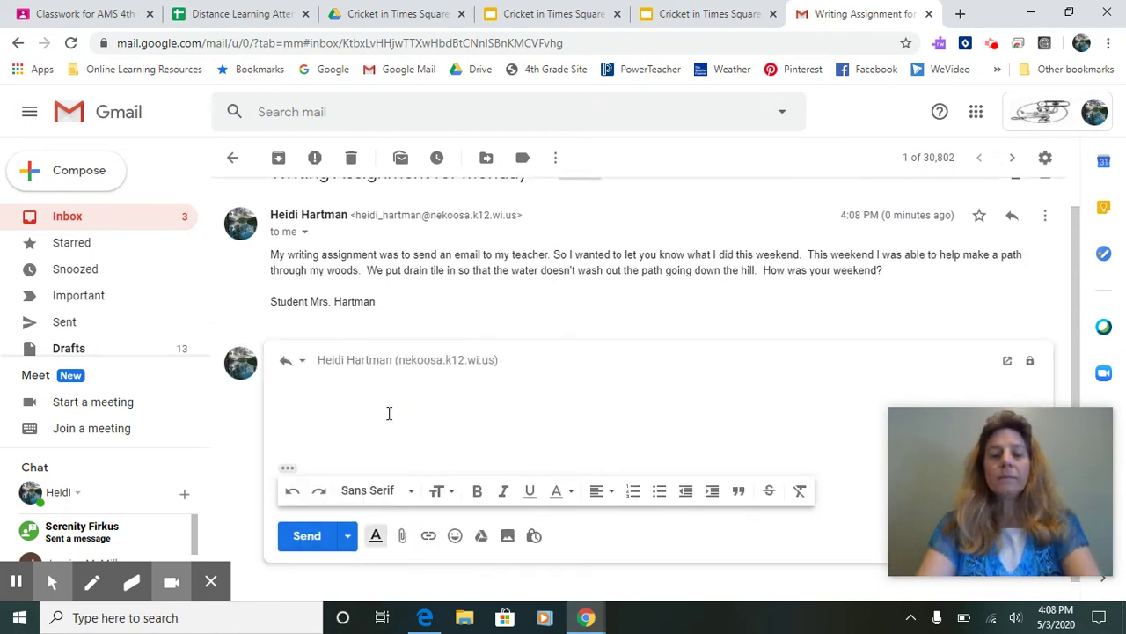
text(Well)
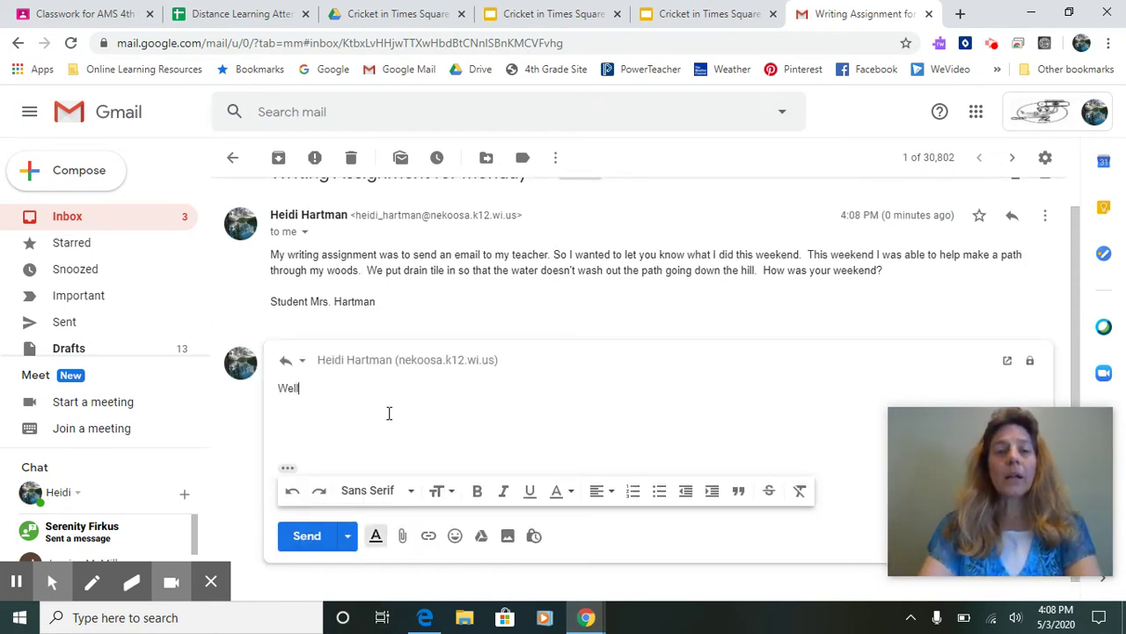
text(, I was )
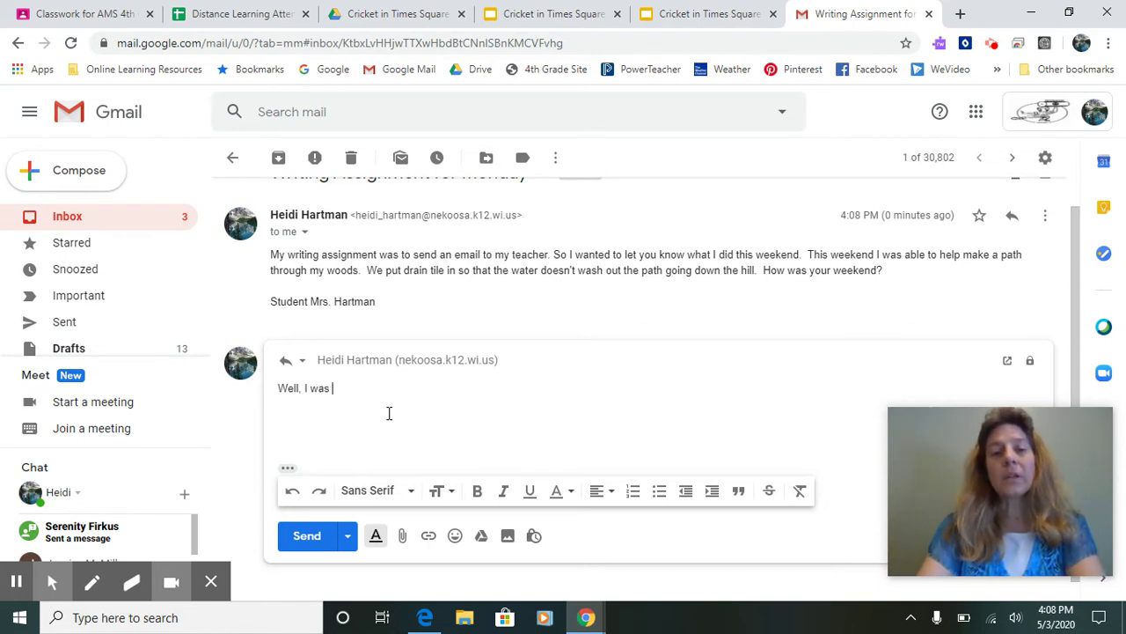
text(workin)
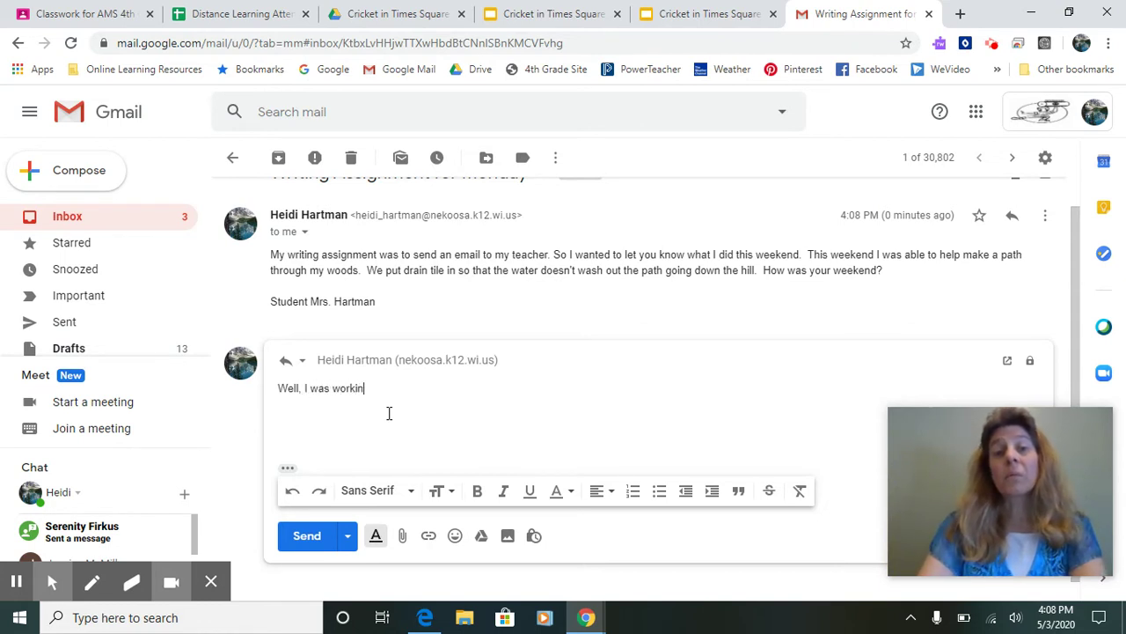
text(g on )
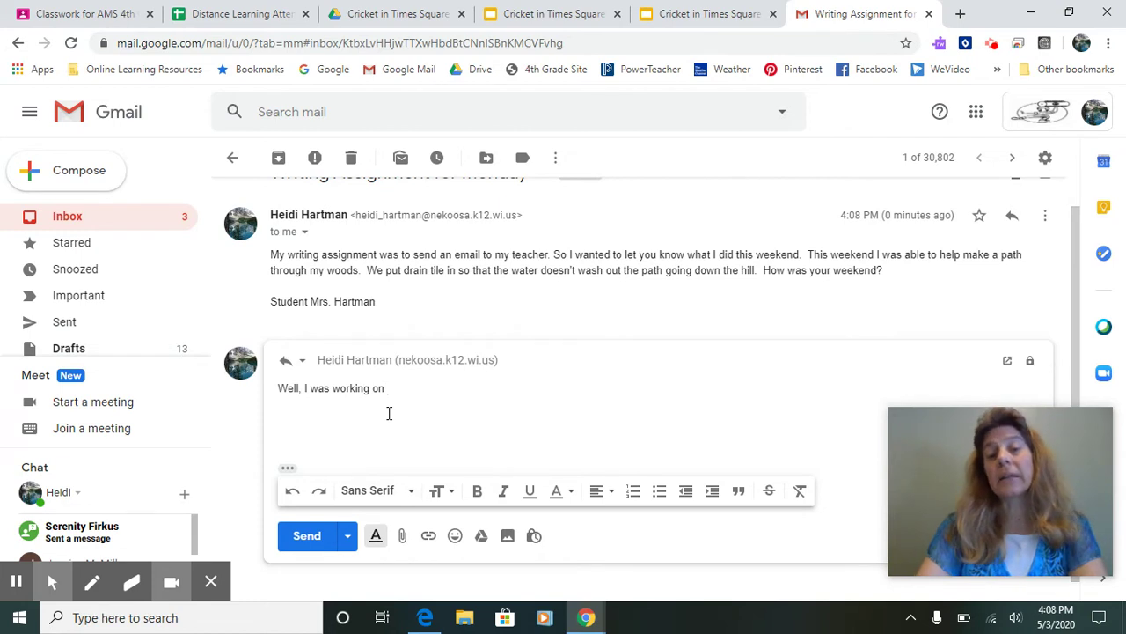
text(schoolwo)
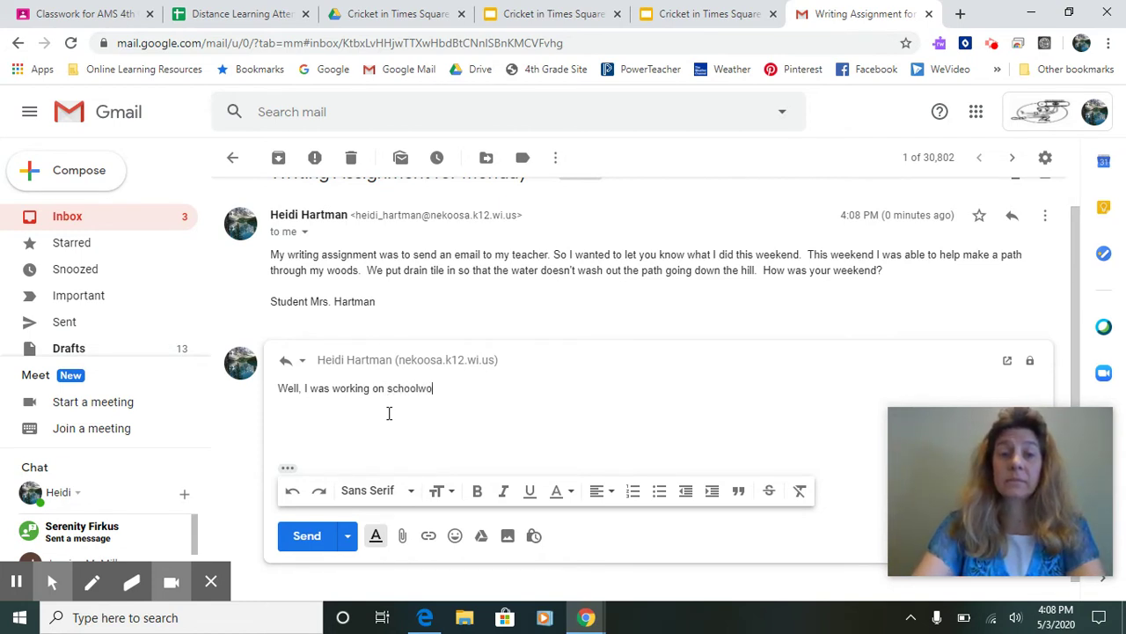
text(rk all weekend)
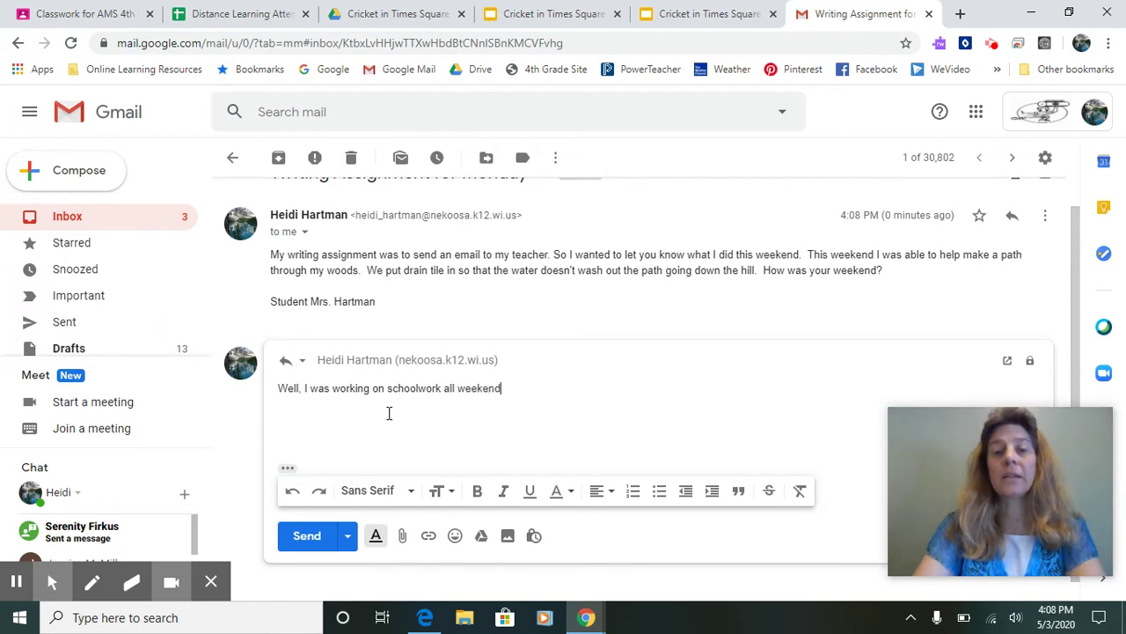
key(BackSpace)
Close the first reply sentence with a period and add "I also put some finishing touches on my lumberjack project".
text(.  I also)
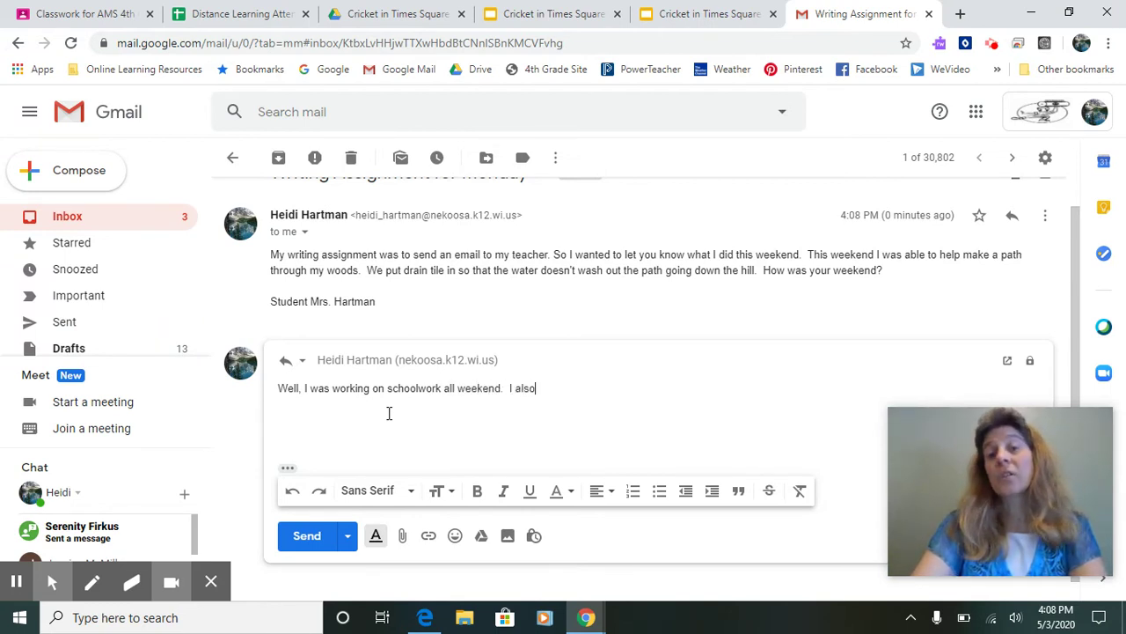
text( put some fin)
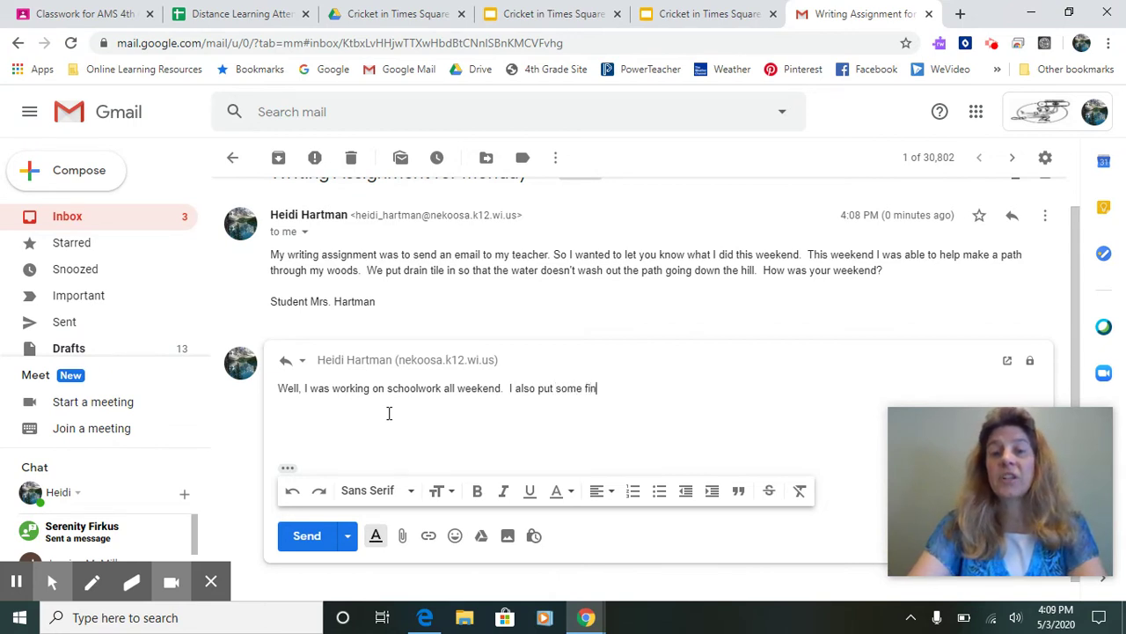
text(ishing tou)
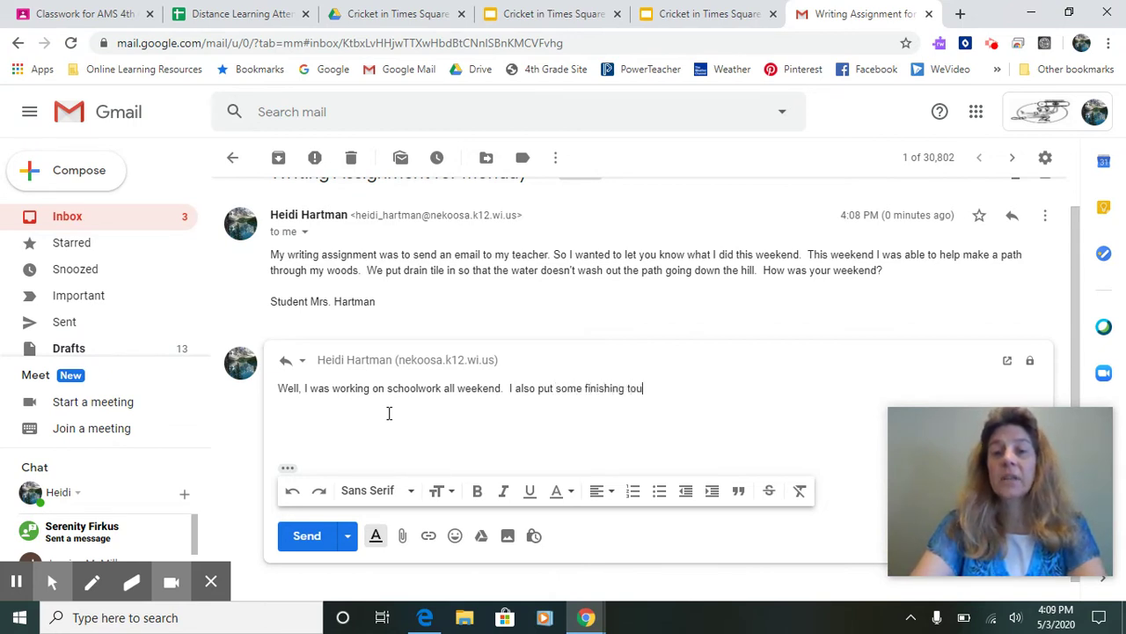
text(ches on my lumber)
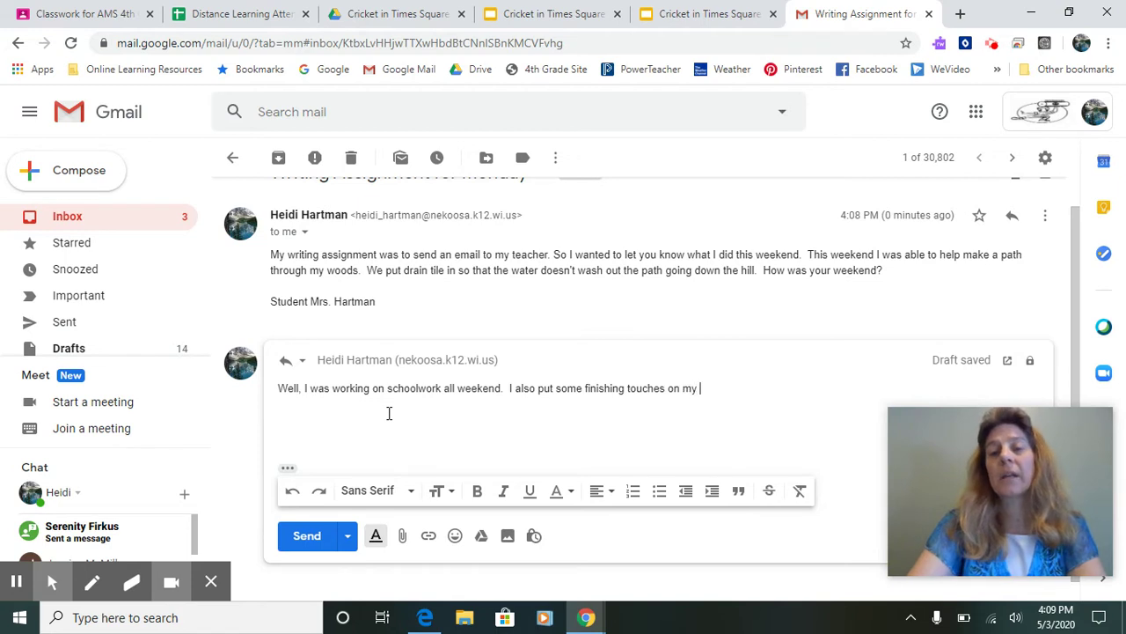
text(jack project)
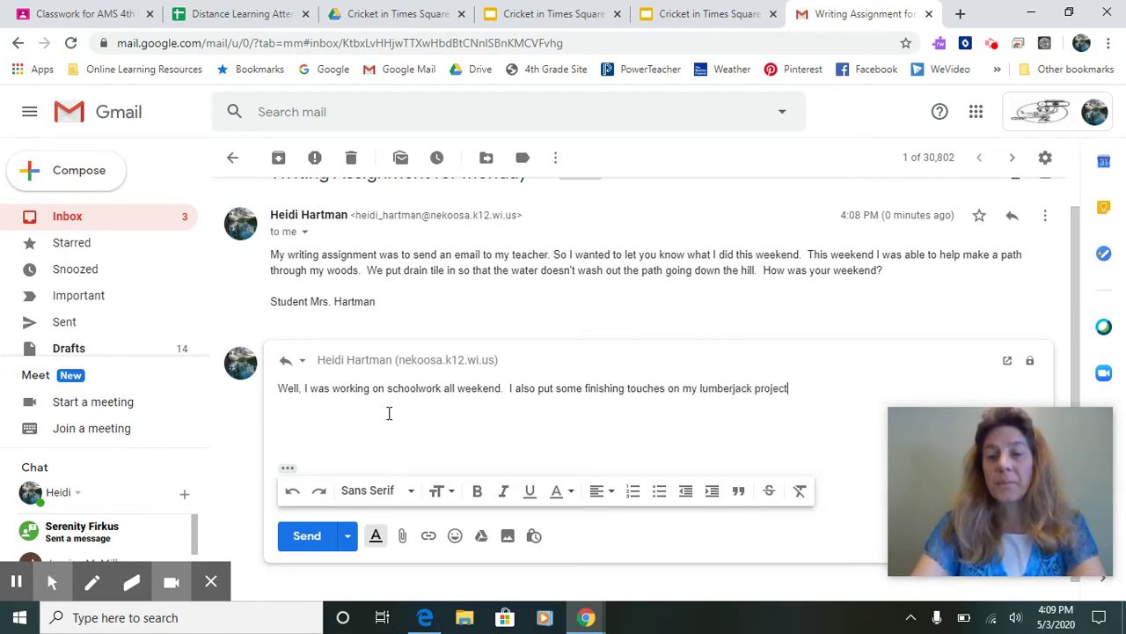
End the lumberjack sentence with a period and add "I bet that pathway had washed out before that you were making new plans.".
text(.  I bet )
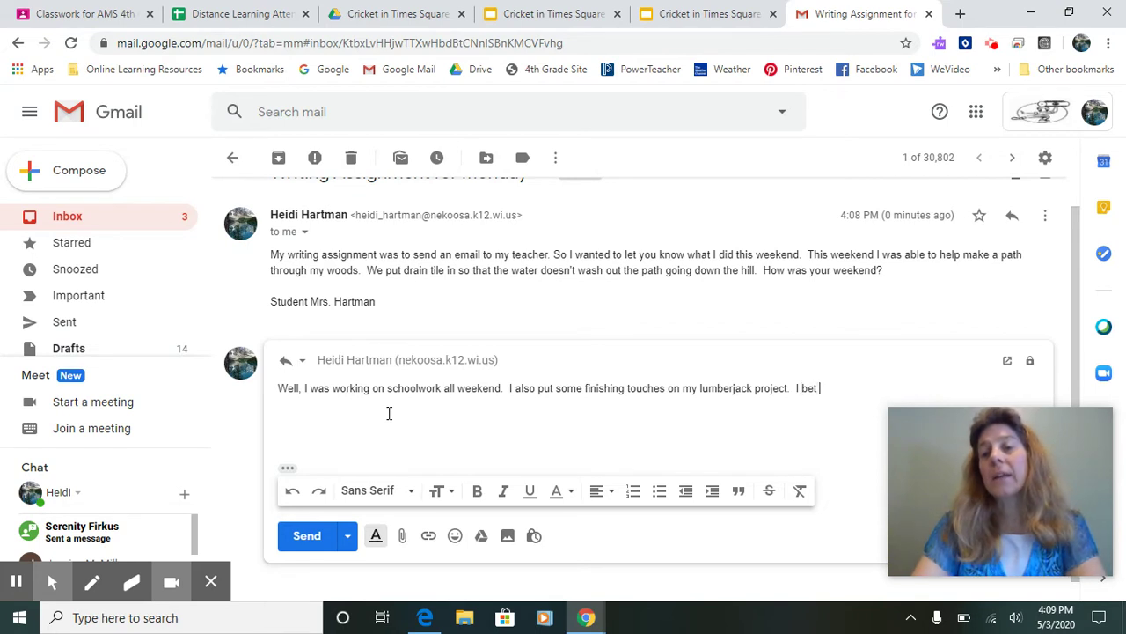
text(that pathway)
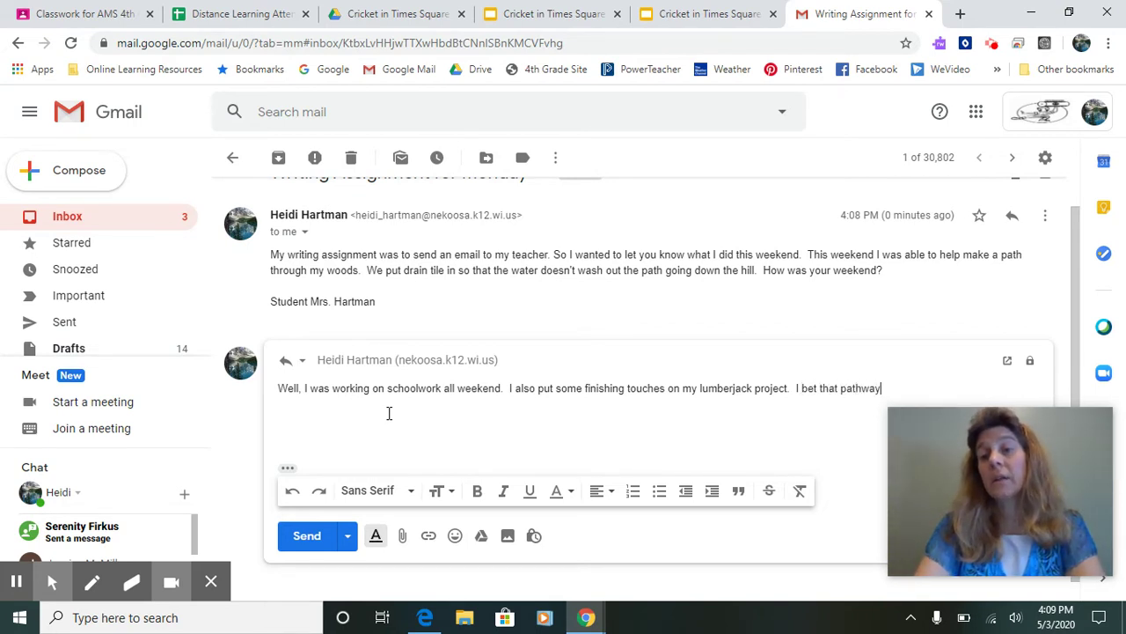
text( had washed out before t)
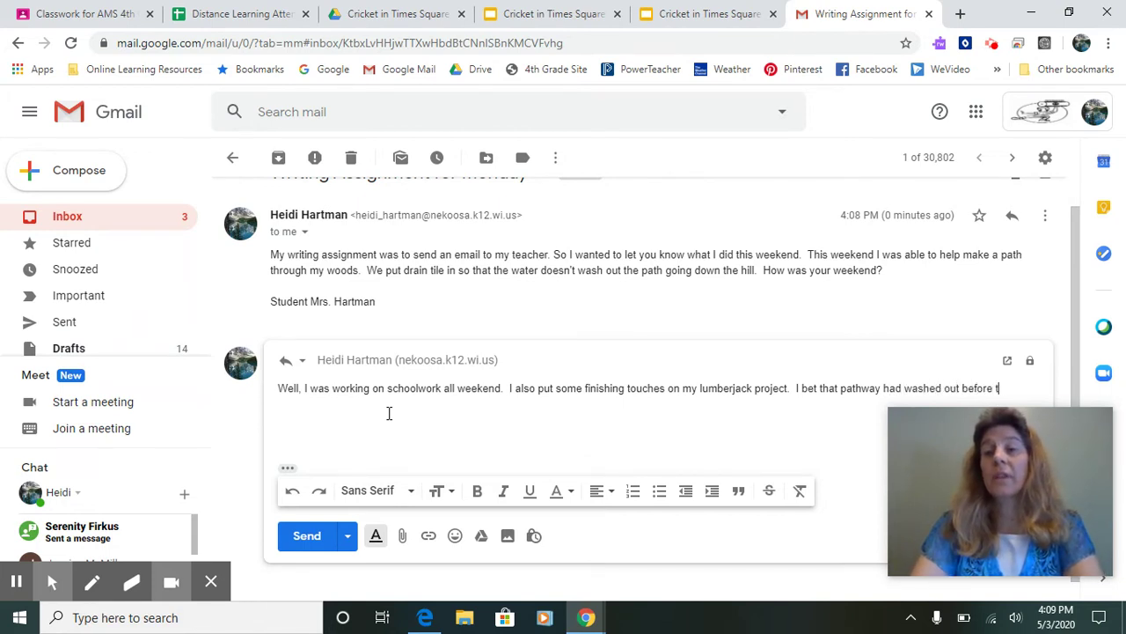
text(hat you were )
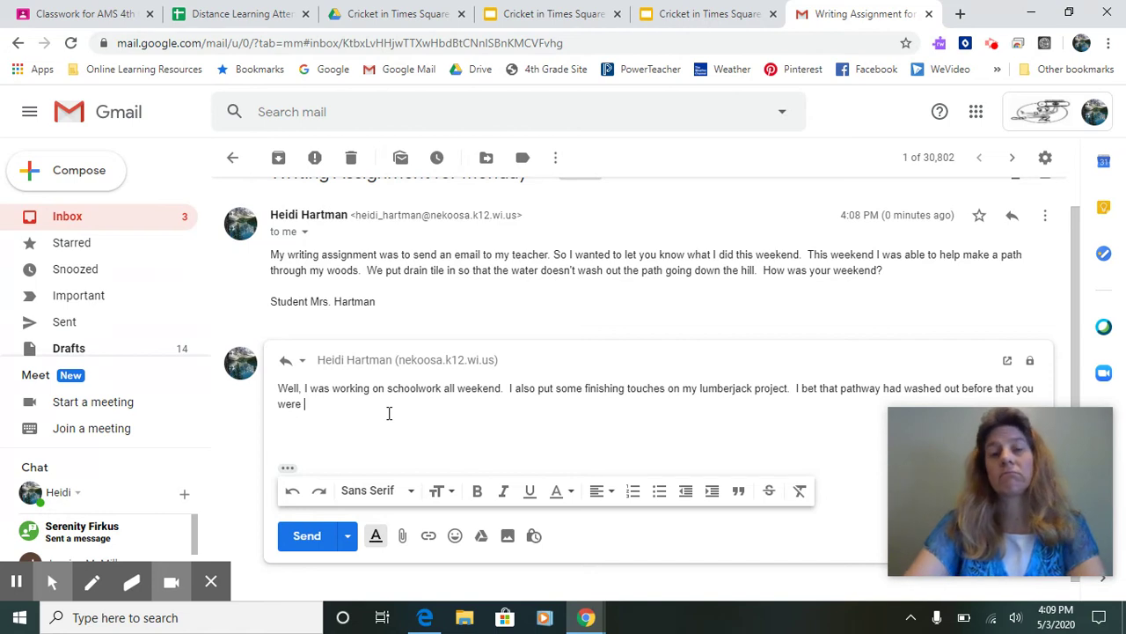
text(making )
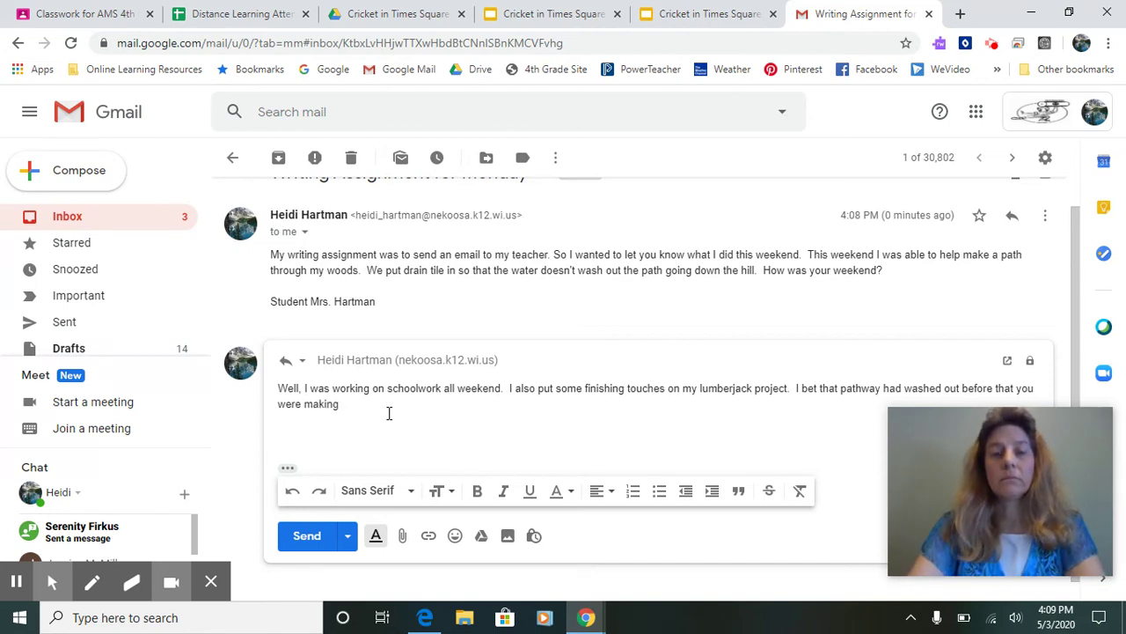
text(new plans. )
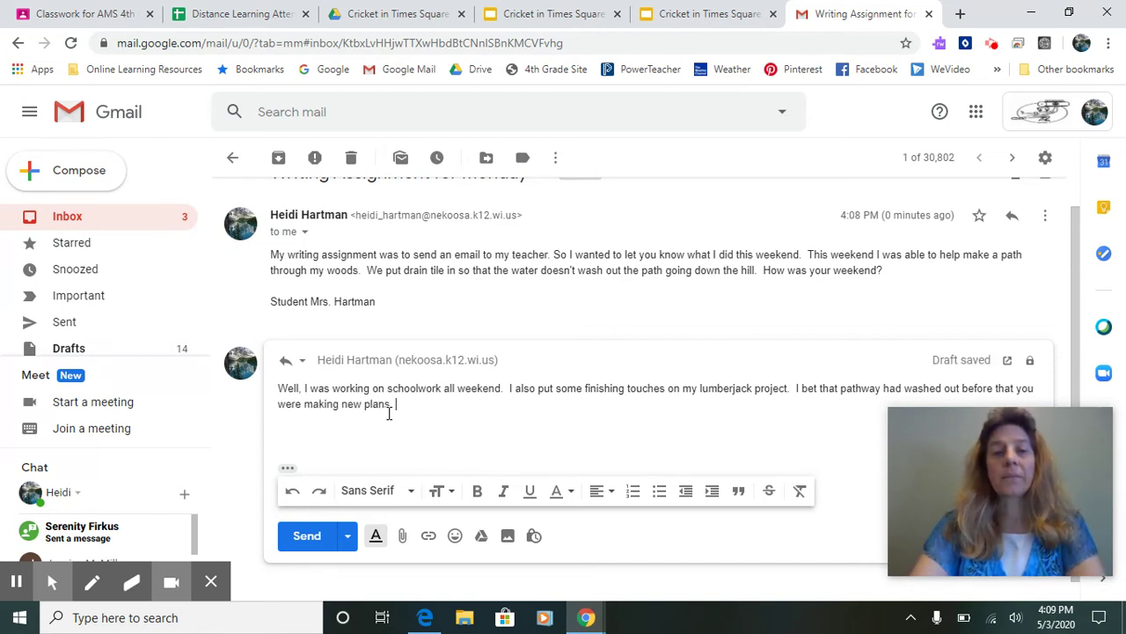
Finish the reply with "Thank you for writing to me." and the question "How long was the path?", and send it.
text( Thank you fo)
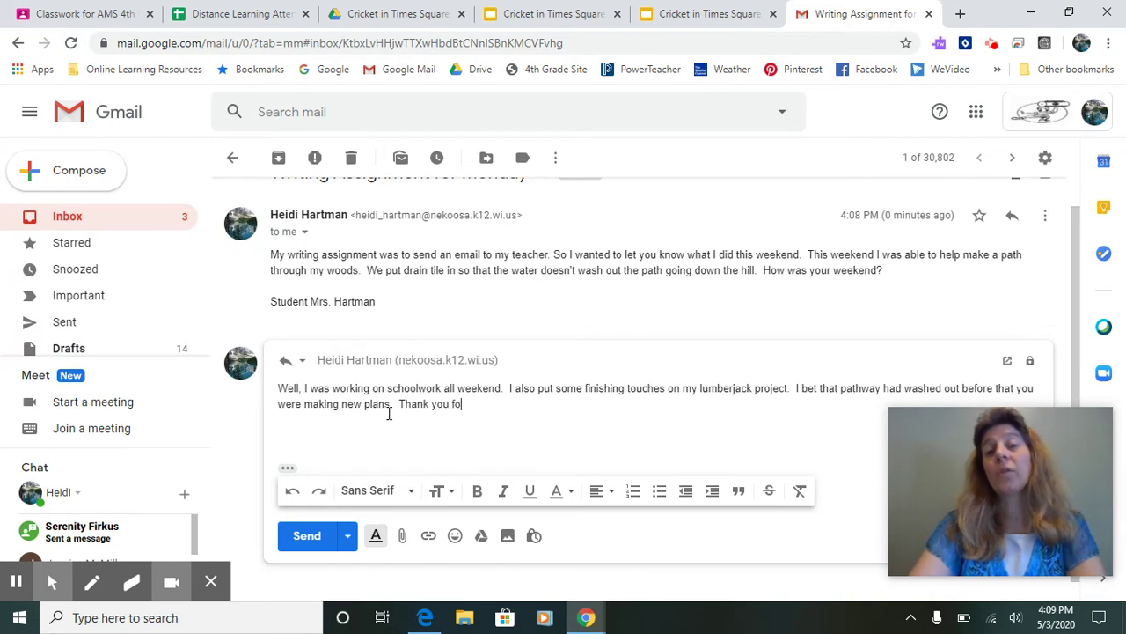
text(r writing to me.)
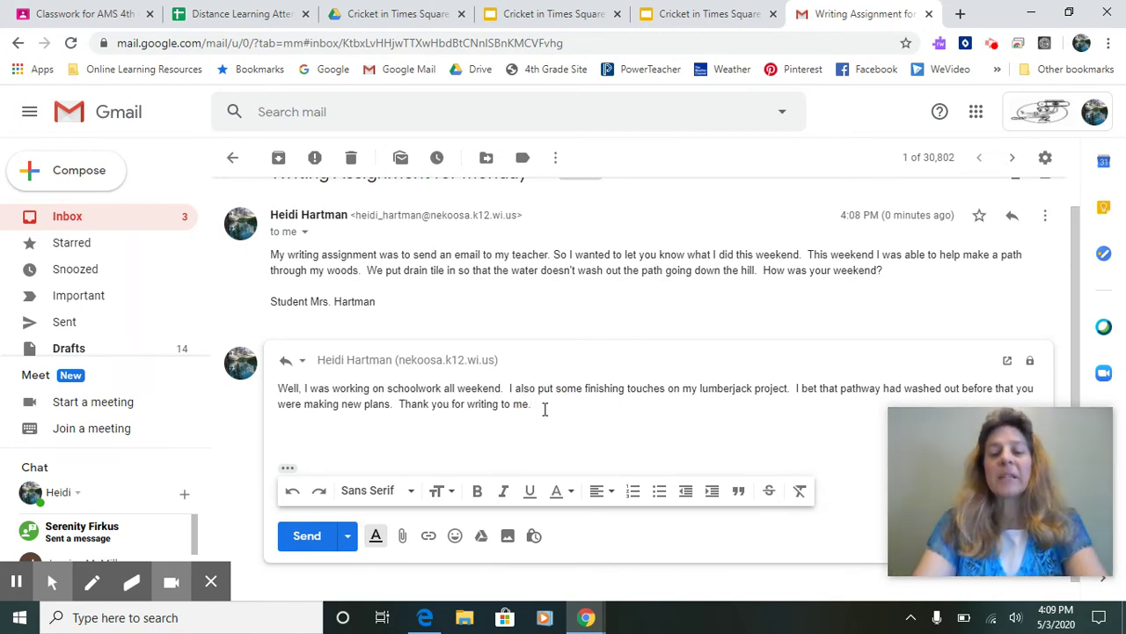
text(How )
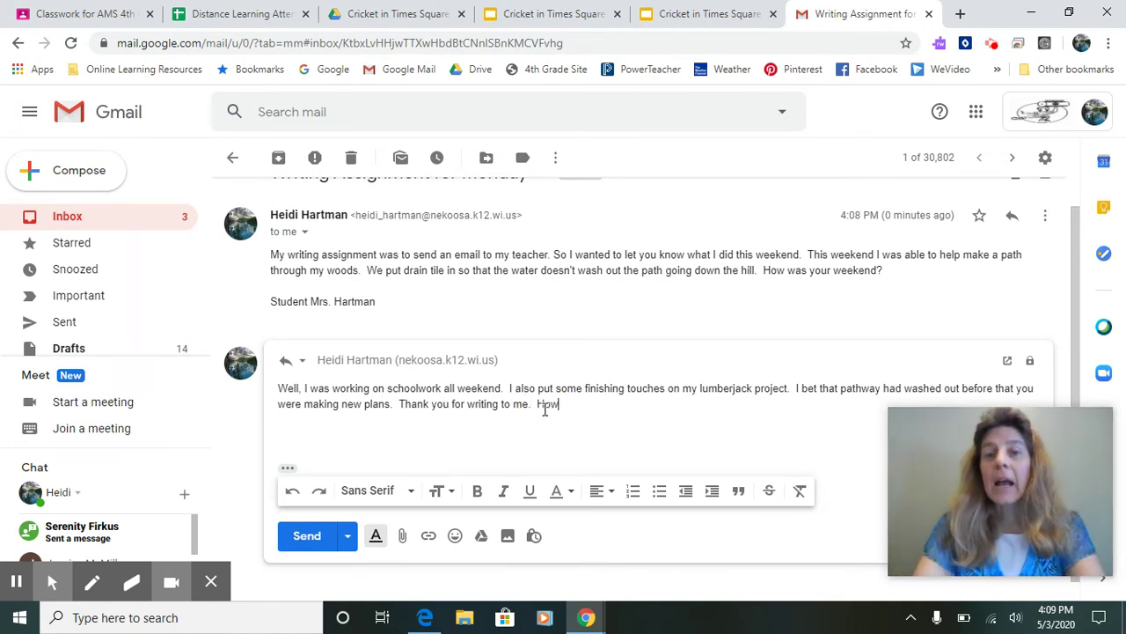
text(long wa)
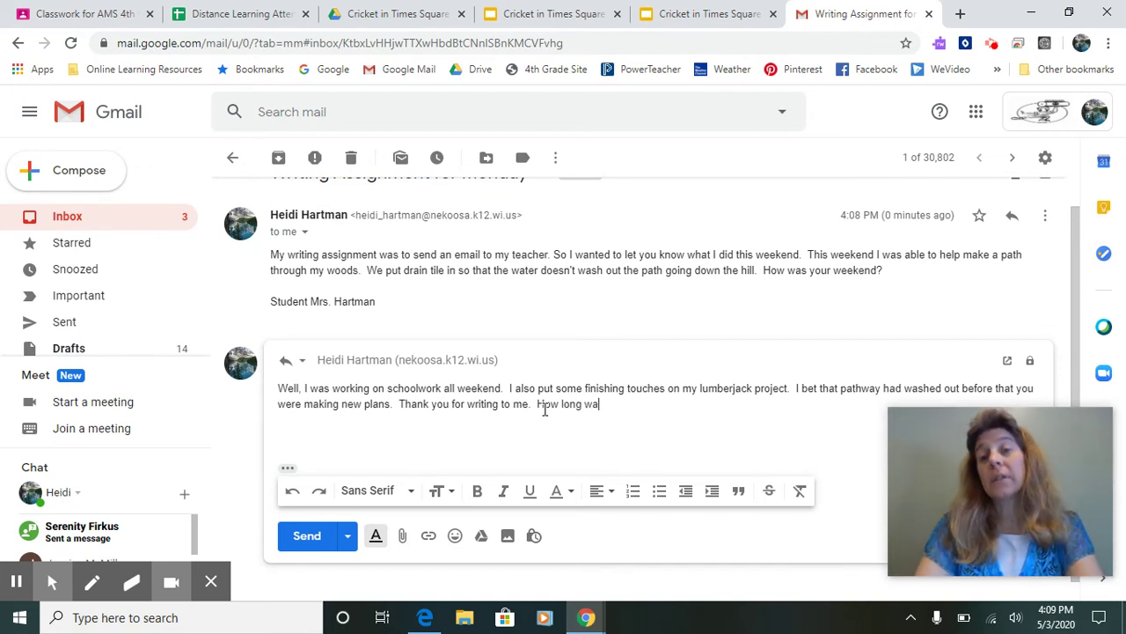
text(s the path)
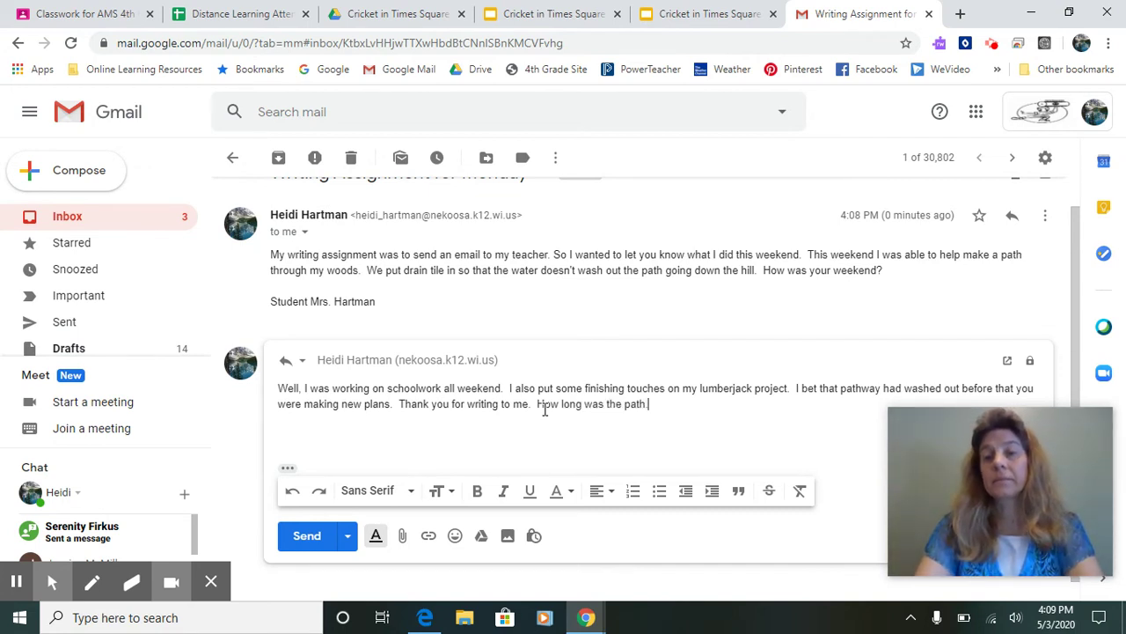
text(?)
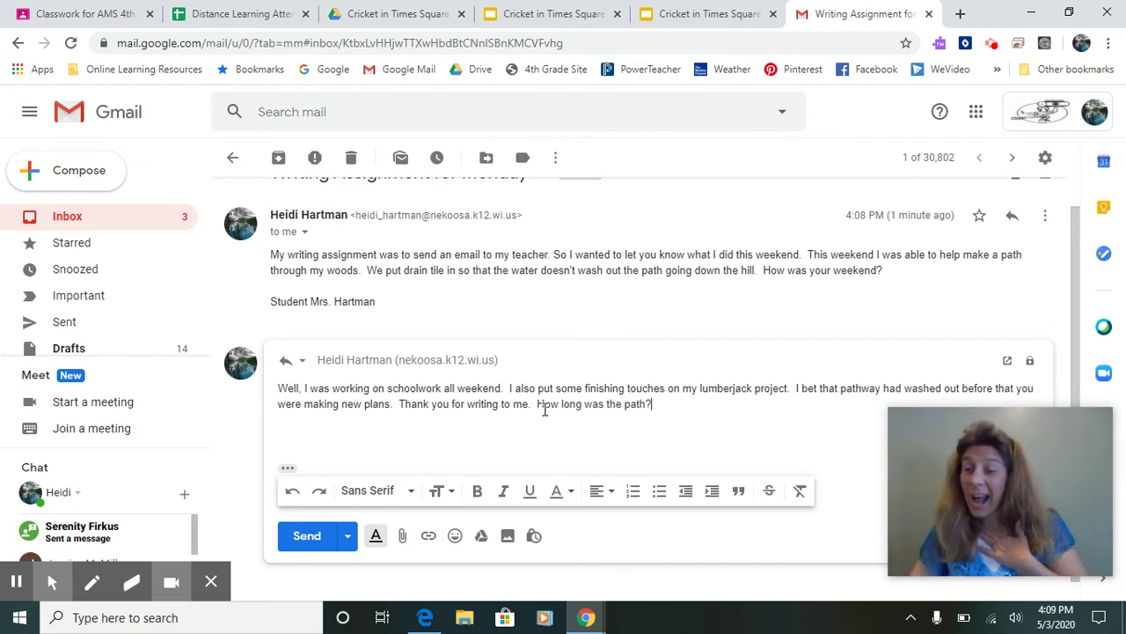
click(308, 536)
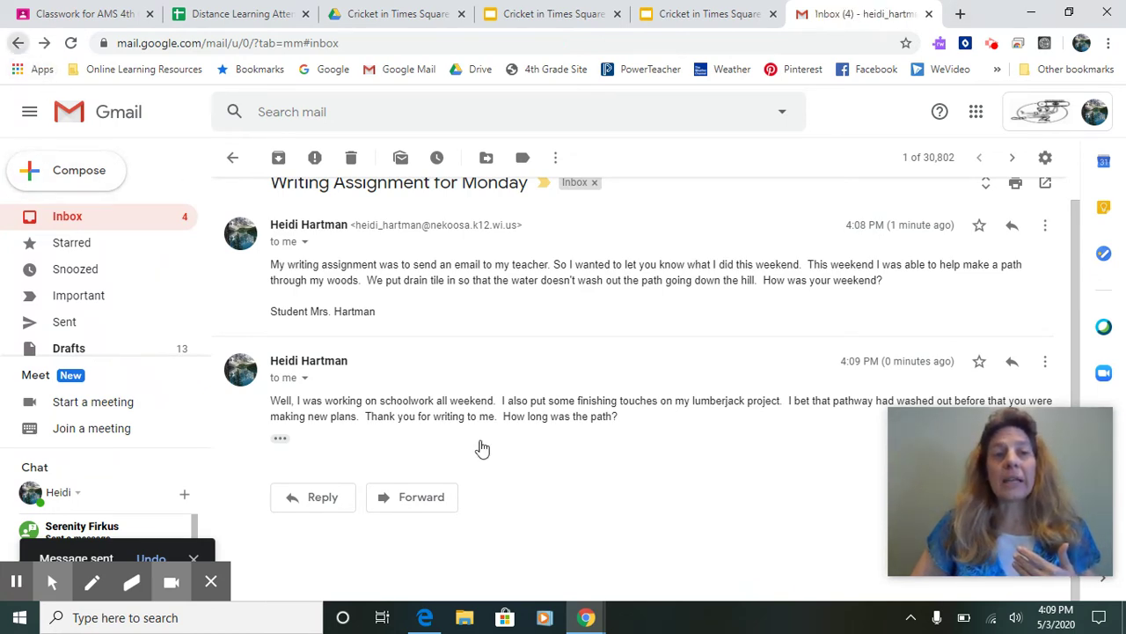
Return to the inbox, reopen the "Writing Assignment for Monday" conversation, and start a reply to the latest message with "The path was 100".
click(19, 42)
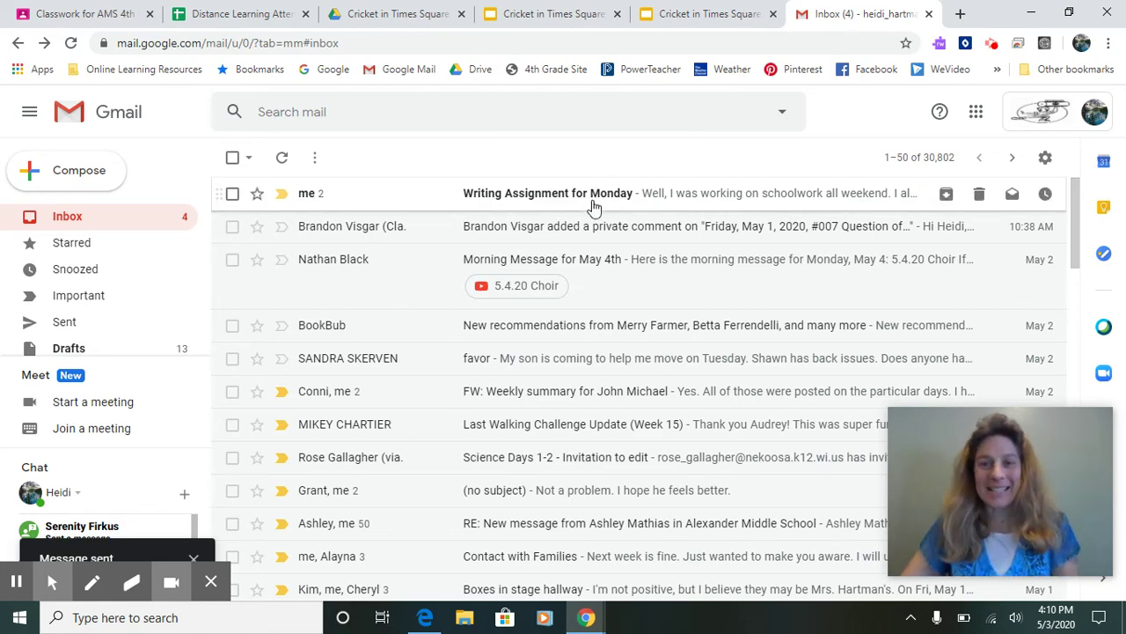
click(593, 196)
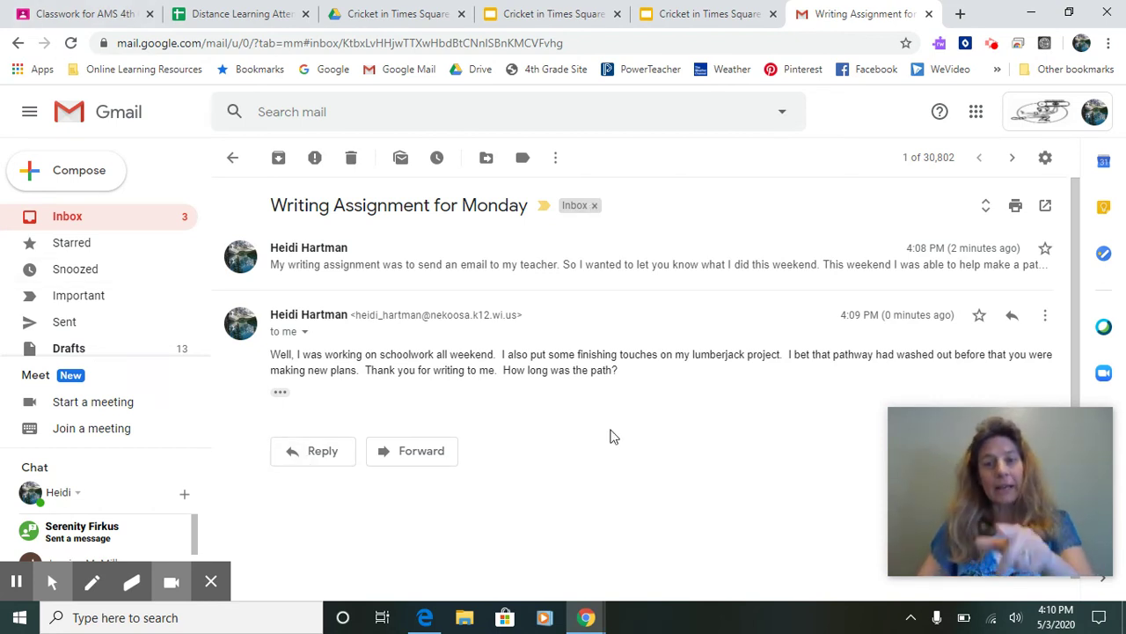
click(326, 453)
text(THe)
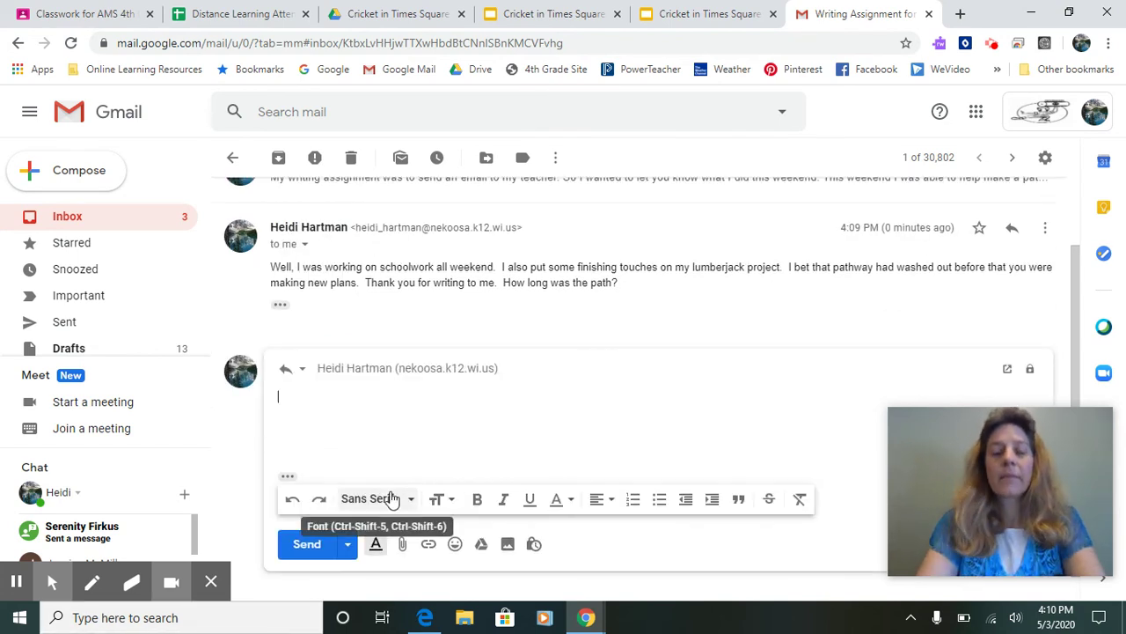
text( pa)
key(BackSpace)
key(BackSpace)
key(BackSpace)
key(BackSpace)
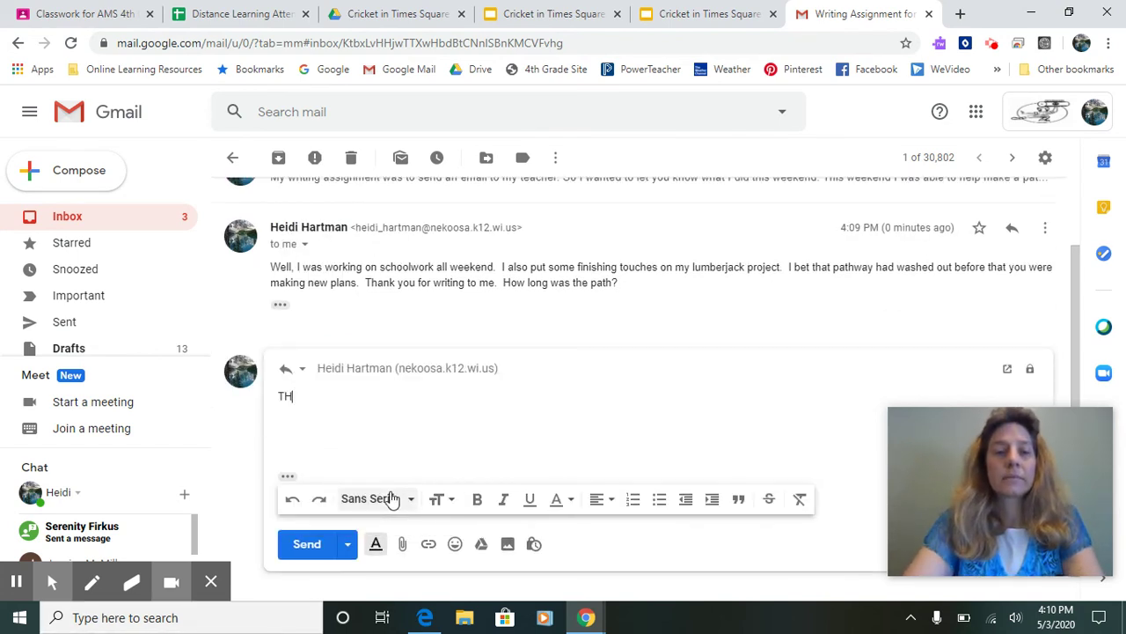
key(BackSpace)
text(he pa)
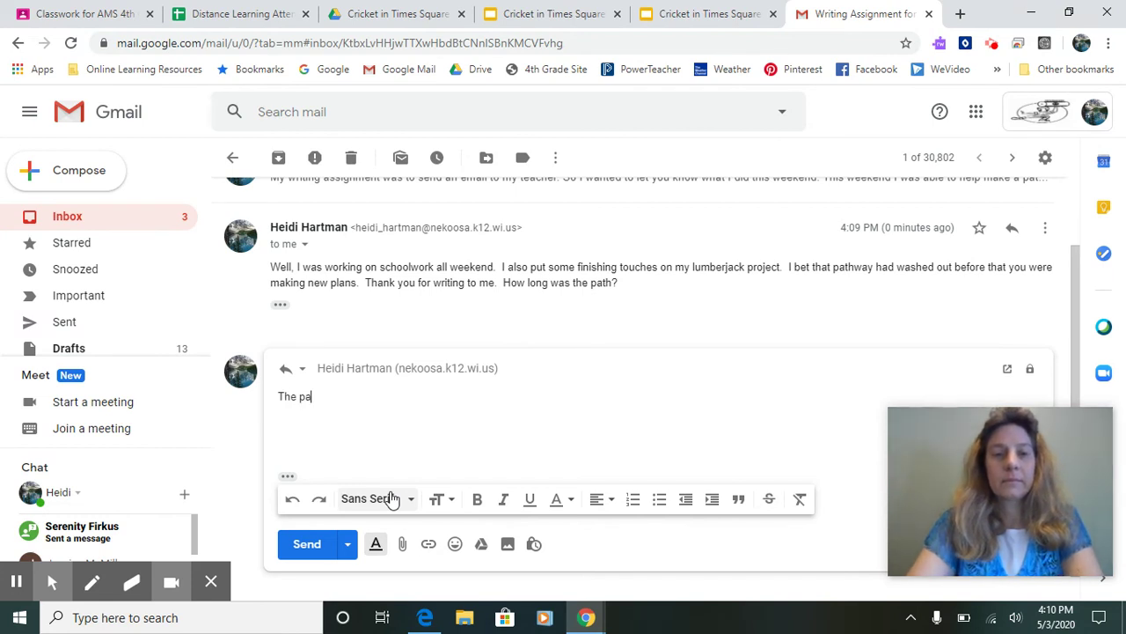
text(th was 10)
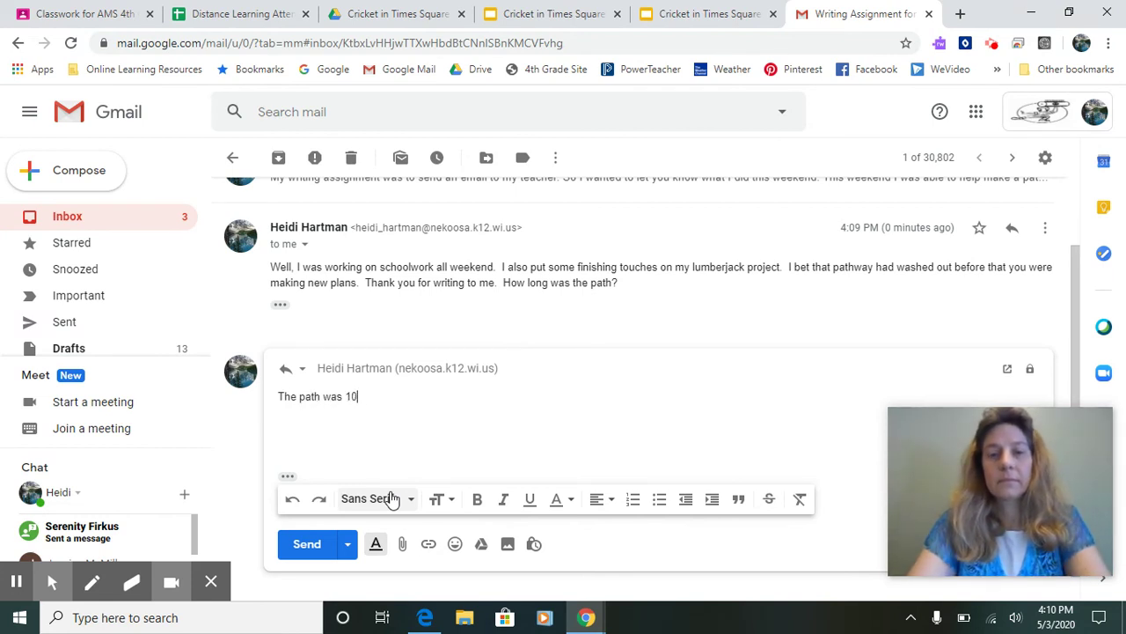
text(0 yard)
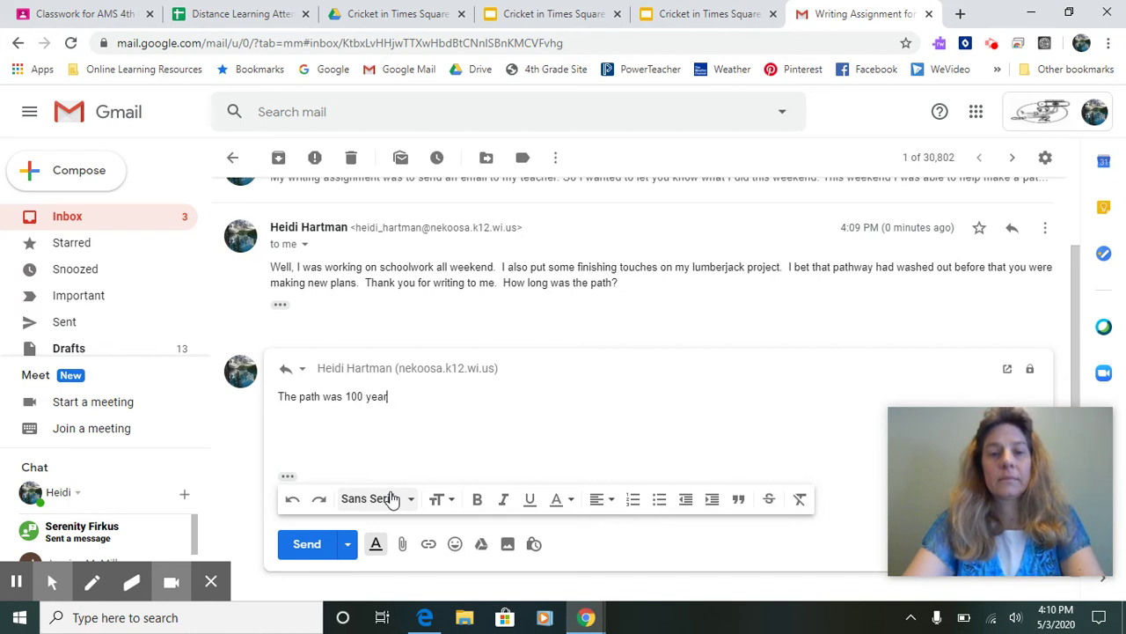
Correct the unit and complete the reply as "The path was 100 yards long.", and send it.
key(BackSpace)
key(BackSpace)
key(BackSpace)
text(are)
key(BackSpace)
text(ds long.)
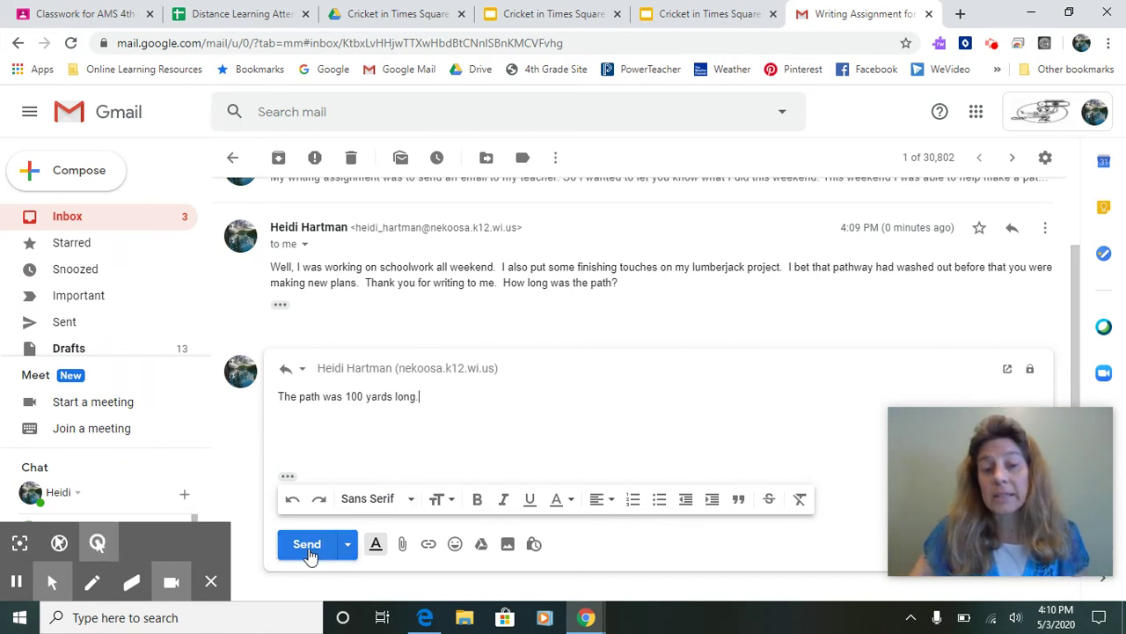
click(314, 549)
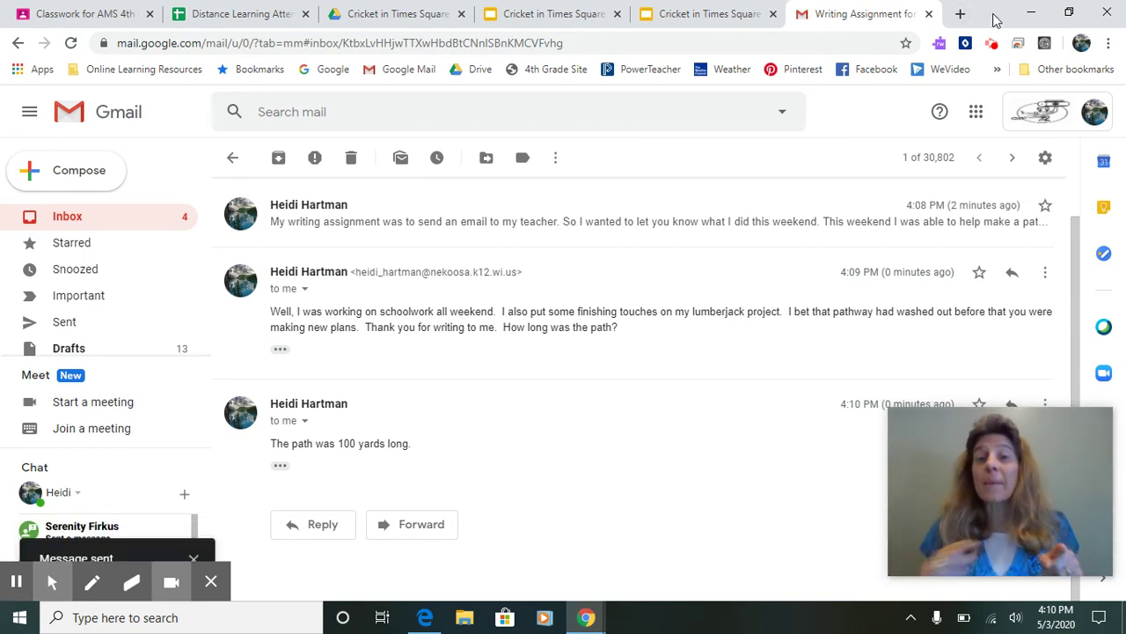
Expand the first message of the conversation to review the full exchange.
click(510, 221)
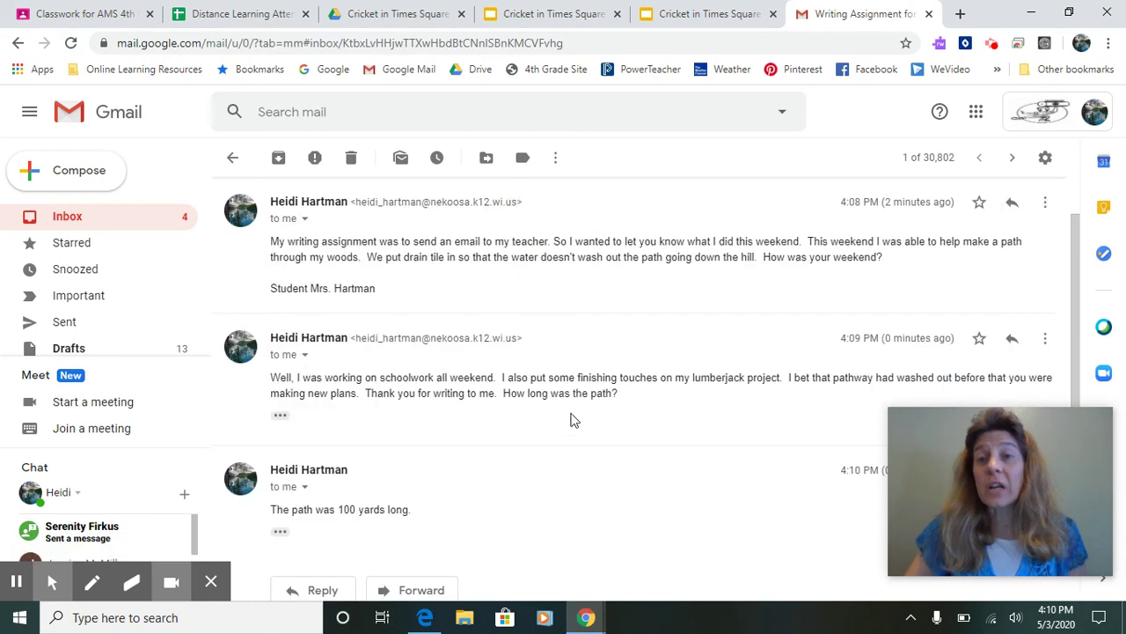